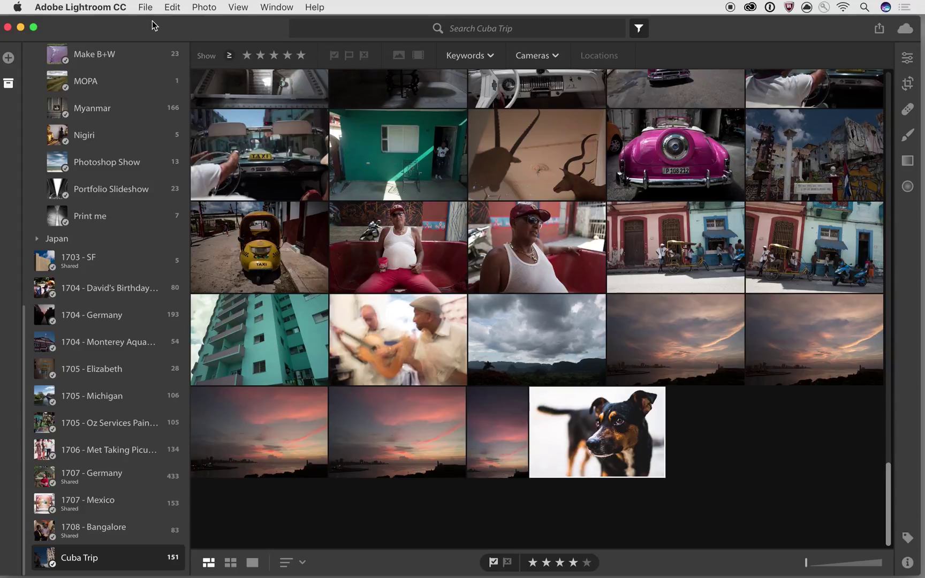
Open the black-and-tan dog close-up from the Cuba Trip album in Detail view
double_click(618, 438)
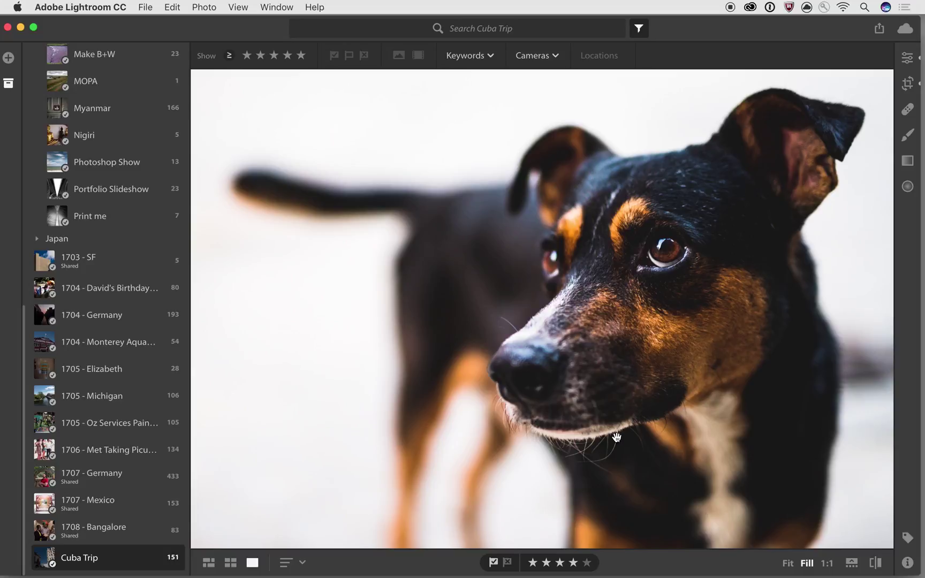
Hide the My Photos panel, fit the dog photo to the window, and show Edit settings down to Optics
left_click(9, 84)
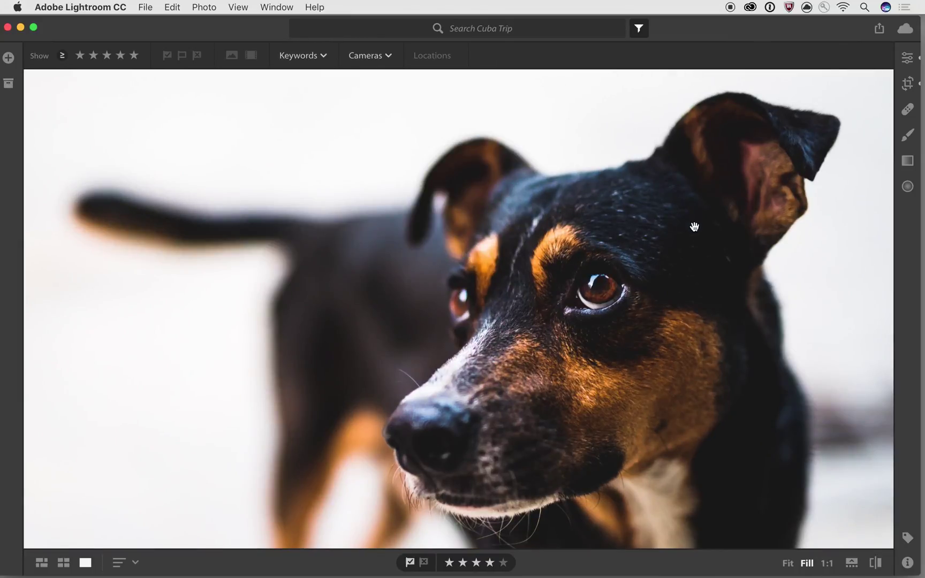
key("super+0")
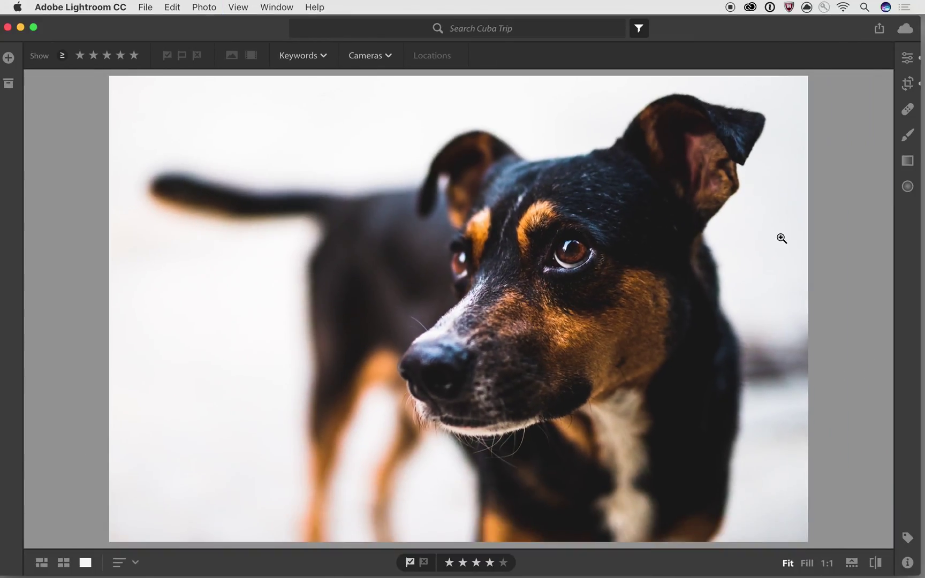
left_click(910, 58)
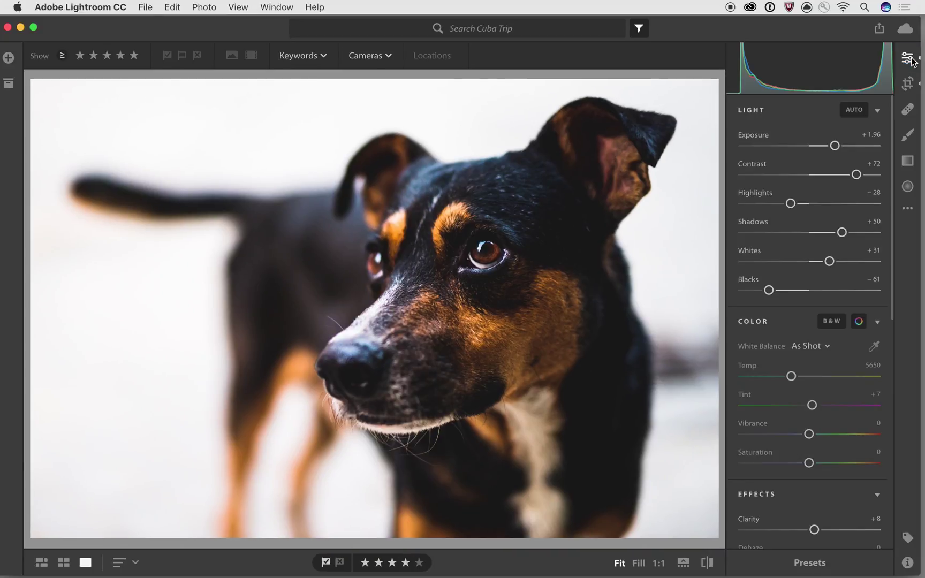
scroll(801, 286, "down", 2)
scroll(802, 287, "down", 10)
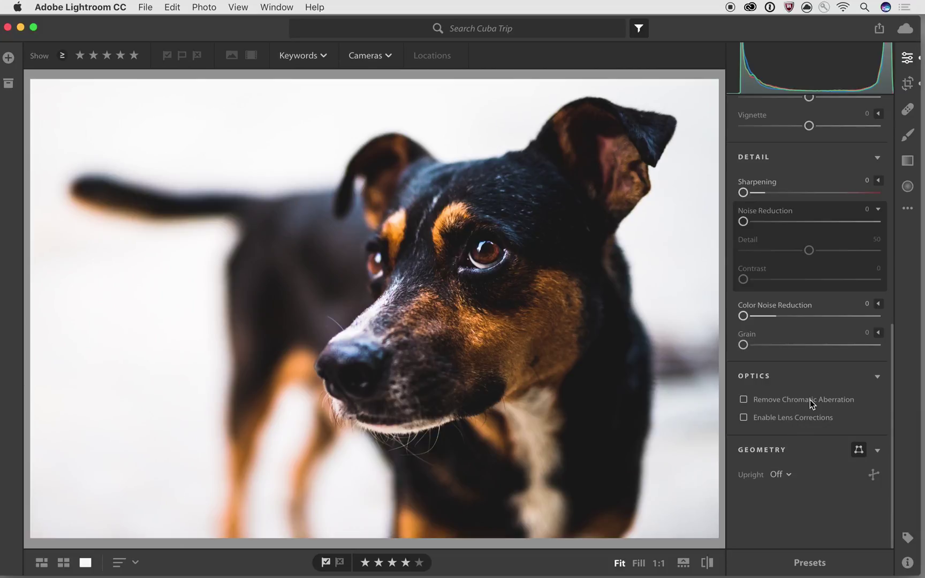
Zoom to 1:1 on the dog's forehead and pan toward the right ear
left_click(492, 163)
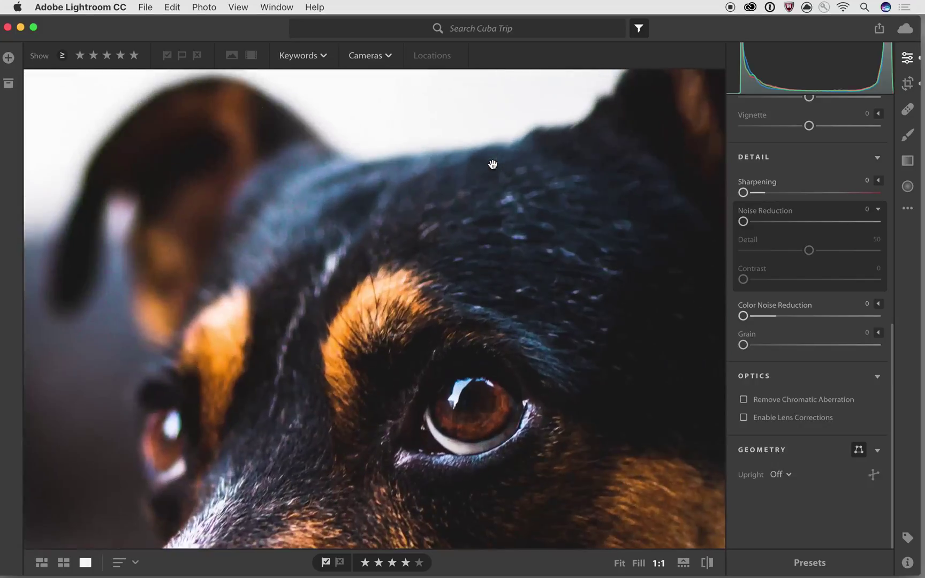
left_click_drag(506, 157, 422, 200)
left_click_drag(448, 308, 471, 234)
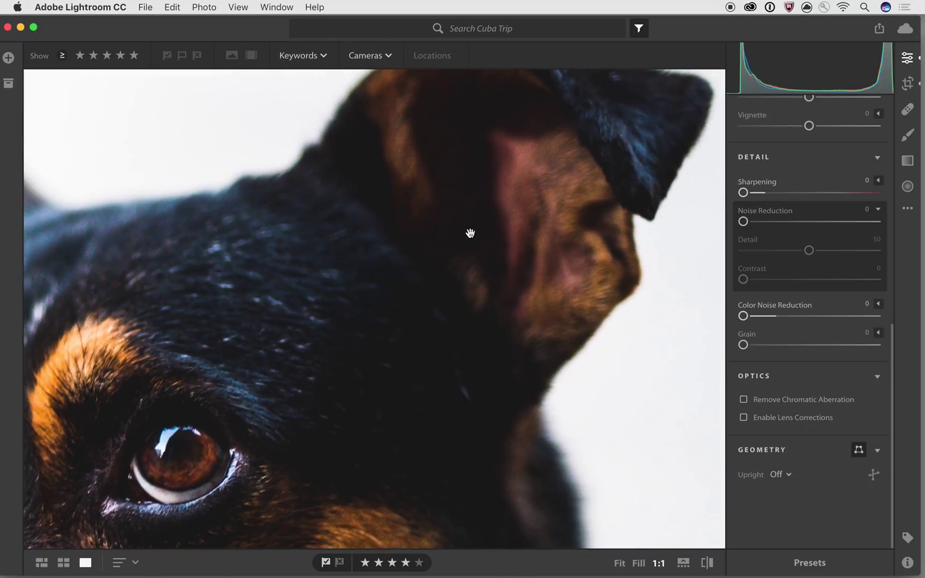
left_click_drag(435, 361, 566, 257)
left_click_drag(287, 201, 508, 227)
left_click_drag(523, 163, 420, 279)
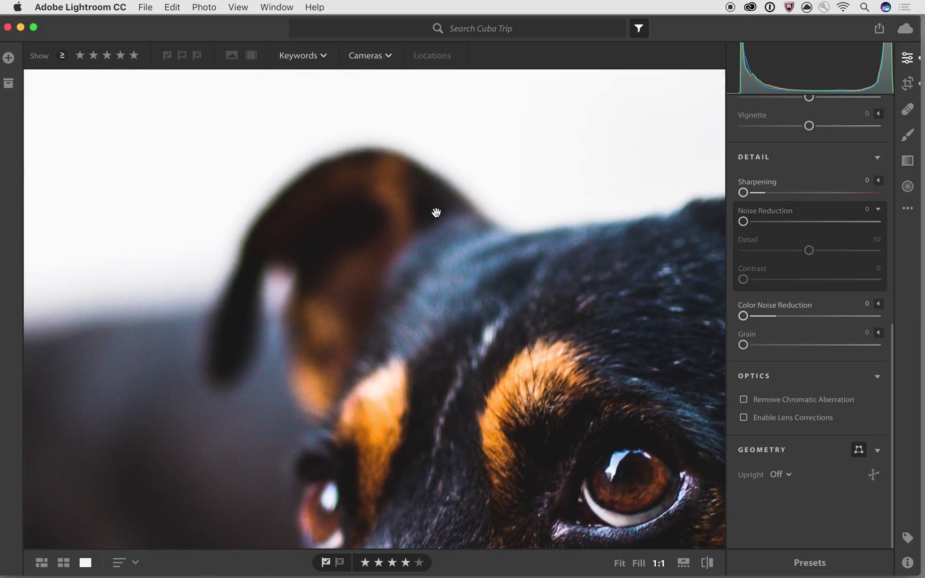
Inspect the ear's outer edge, enable Remove Chromatic Aberration, and fit the photo back in view
left_click_drag(481, 213, 348, 110)
left_click_drag(620, 223, 296, 260)
left_click_drag(485, 202, 399, 306)
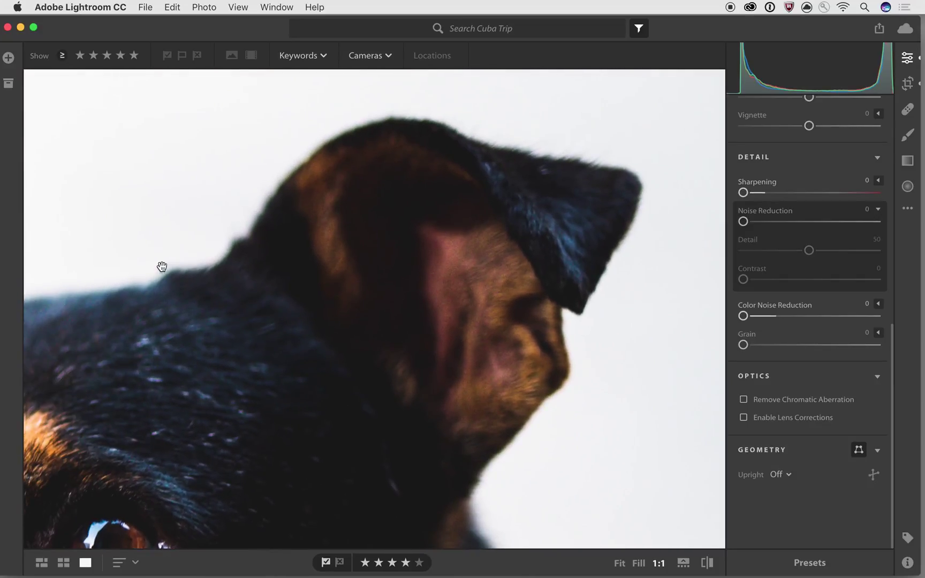
left_click(744, 400)
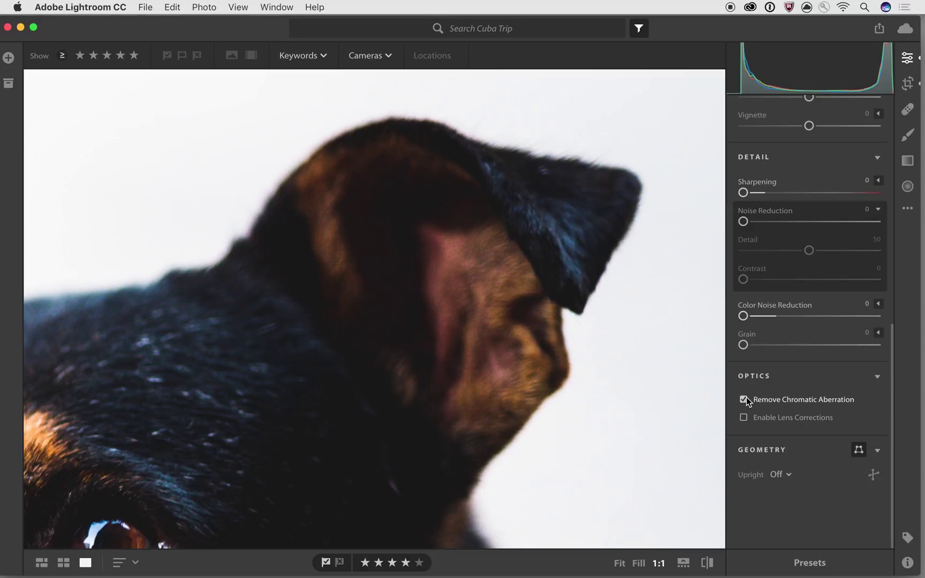
left_click(267, 359)
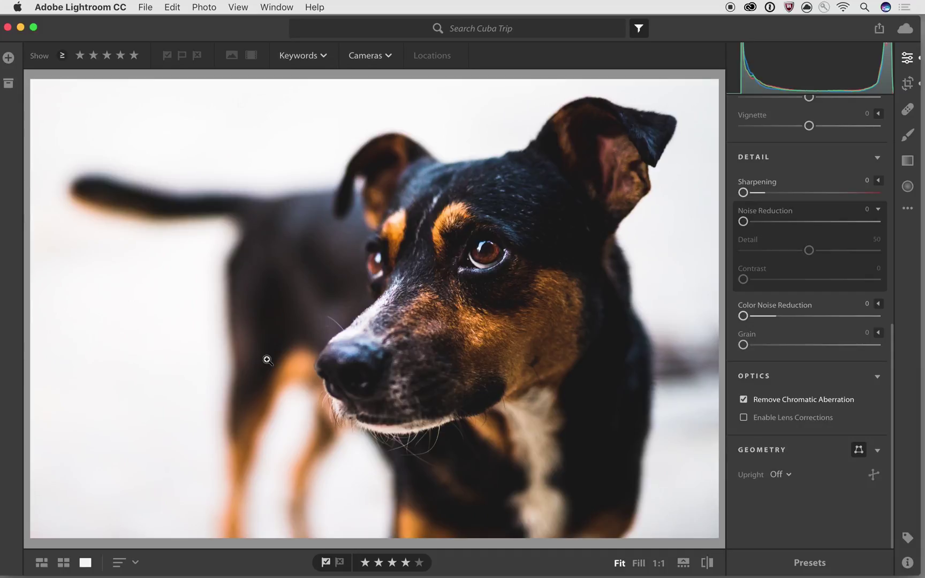
Enable Lens Corrections with the Sigma 50mm F1.4 profile and set Lens Vignetting to 95 after trying 0
left_click(778, 420)
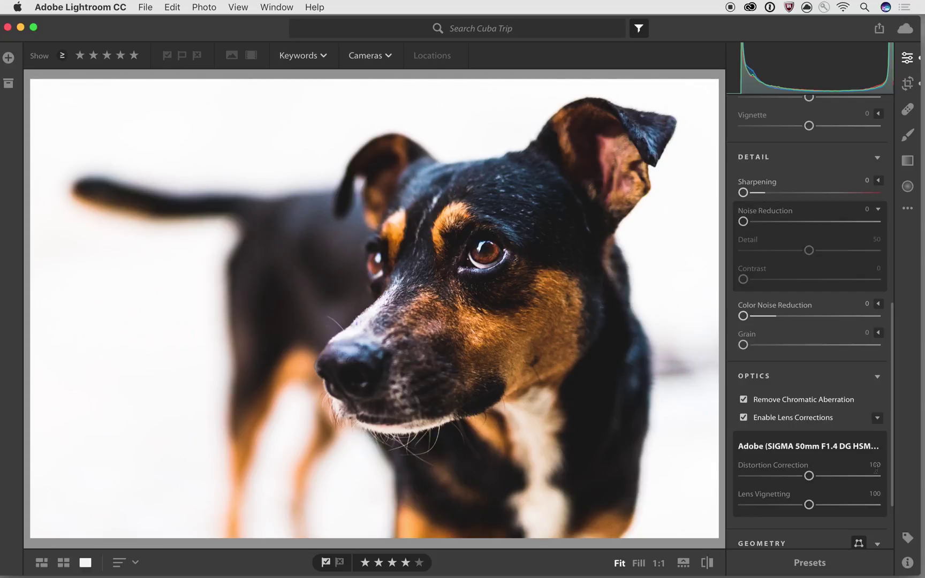
scroll(851, 446, "down", 5)
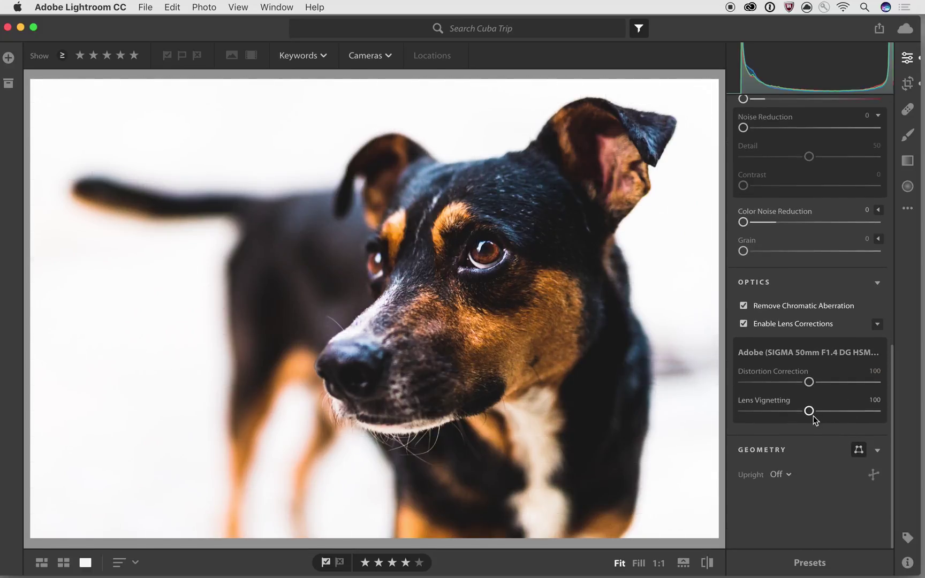
left_click(810, 411)
key("Home")
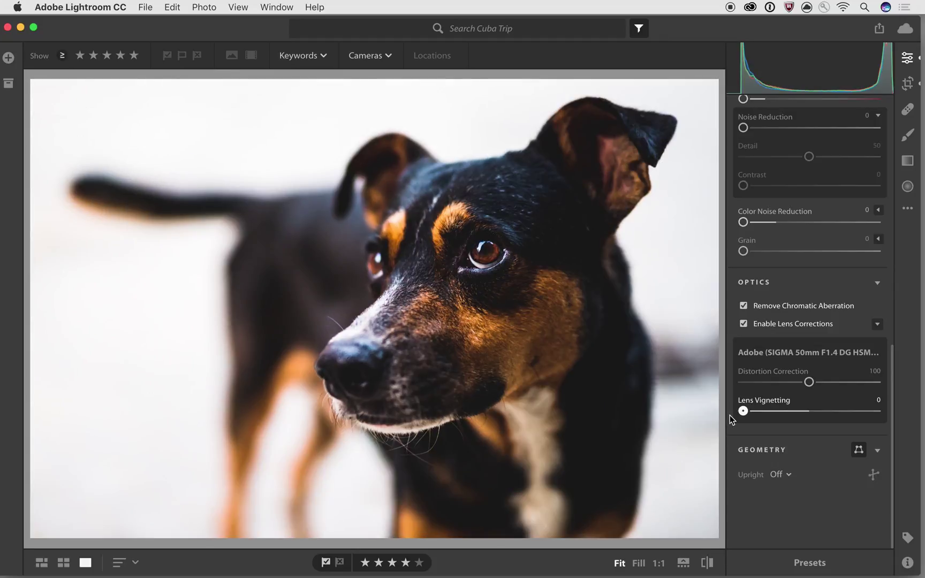
left_click_drag(744, 413, 809, 417)
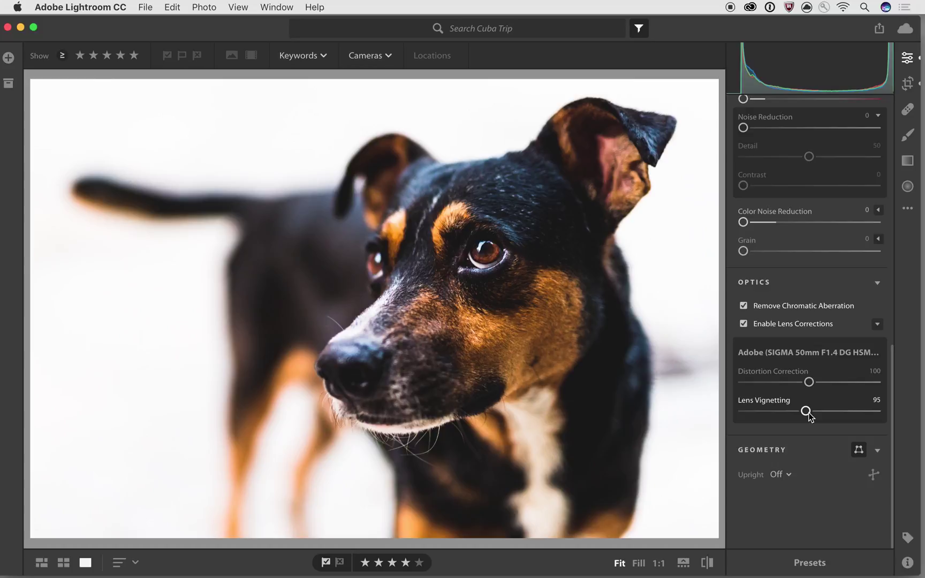
Compare Distortion Correction at 0 versus 100, leaving it at 100, and reset Lens Vignetting to 100
left_click_drag(808, 382, 742, 389)
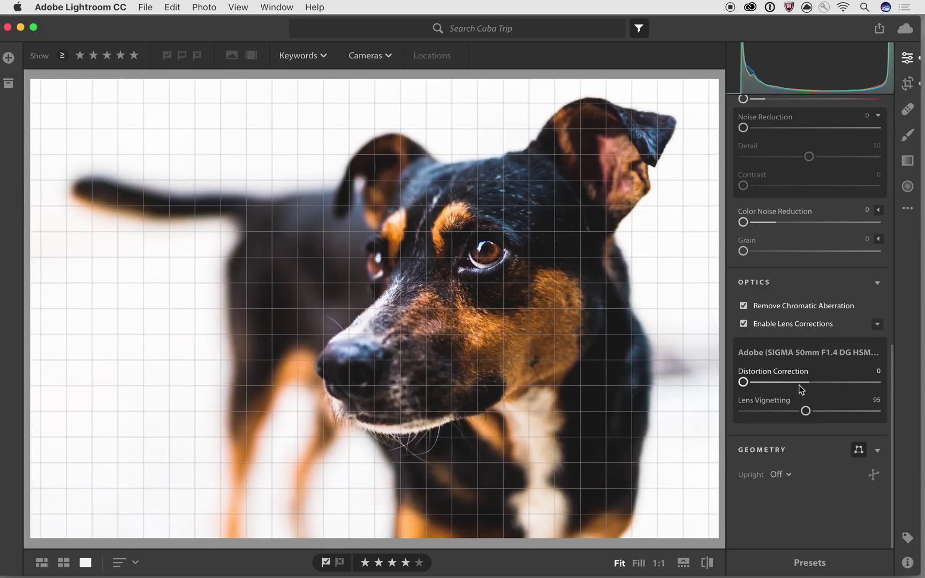
mouse_move(799, 386)
left_mouse_down()
mouse_move(836, 384)
mouse_move(809, 382)
left_mouse_up()
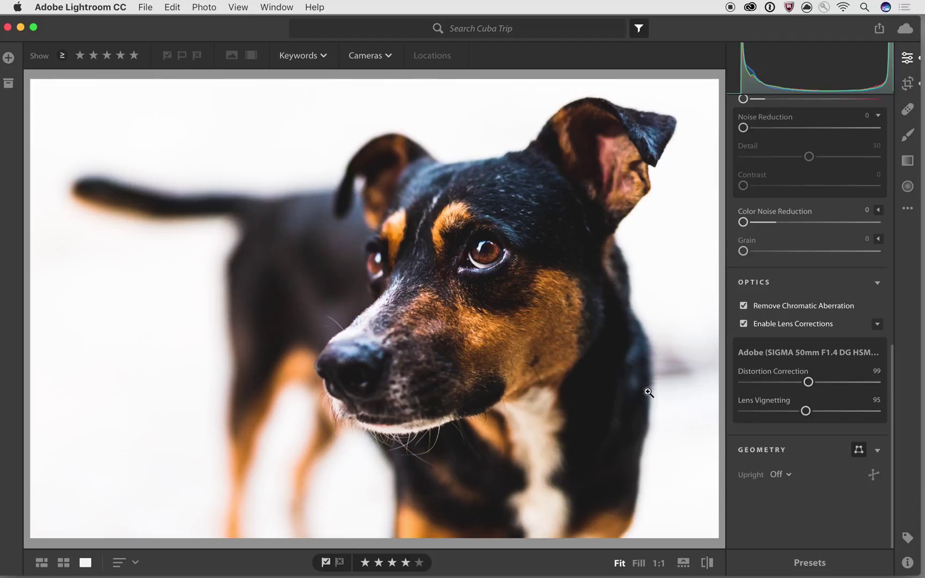
left_click_drag(809, 382, 809, 382)
double_click(805, 411)
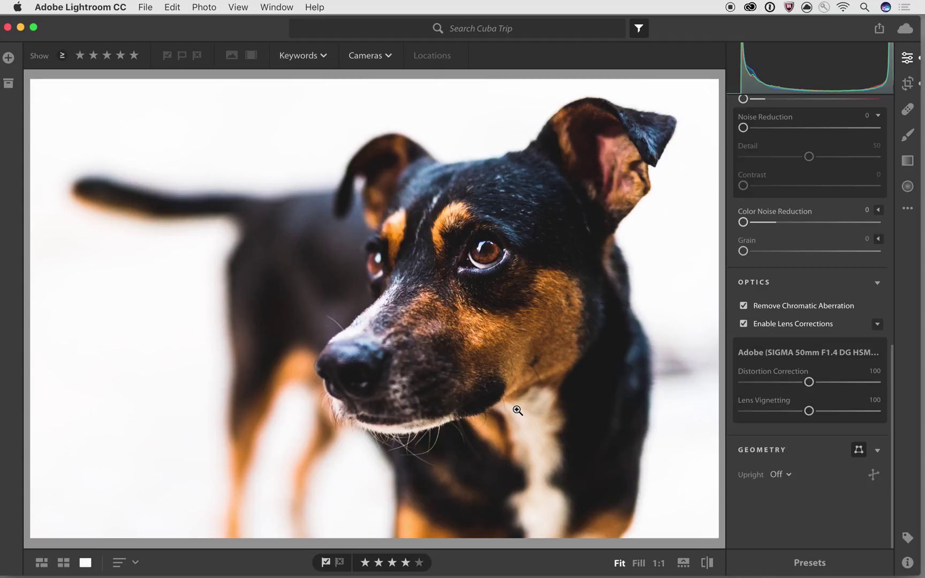
Return to the Cuba Trip grid and open the Havana street photo with the red classic car
key("g")
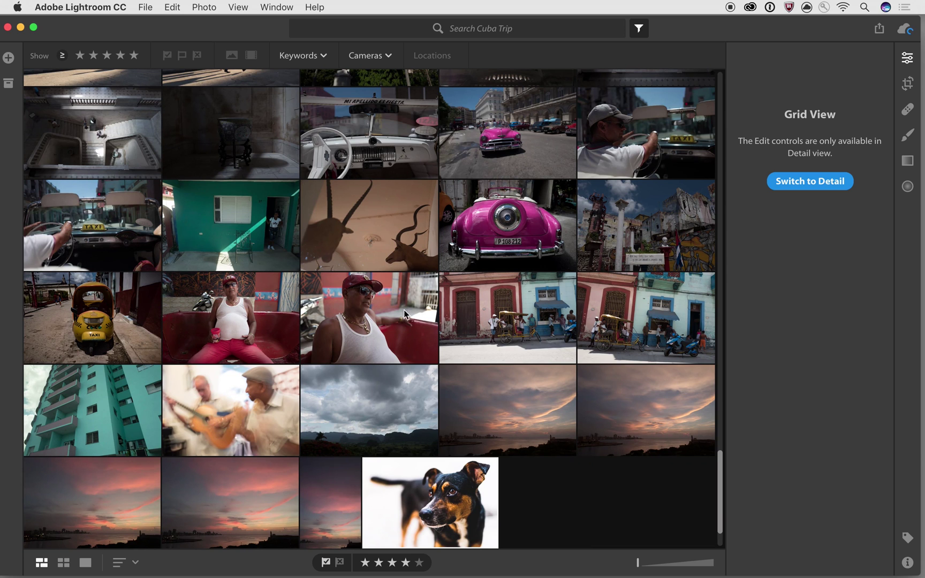
scroll(405, 313, "up", 8)
scroll(406, 314, "up", 3)
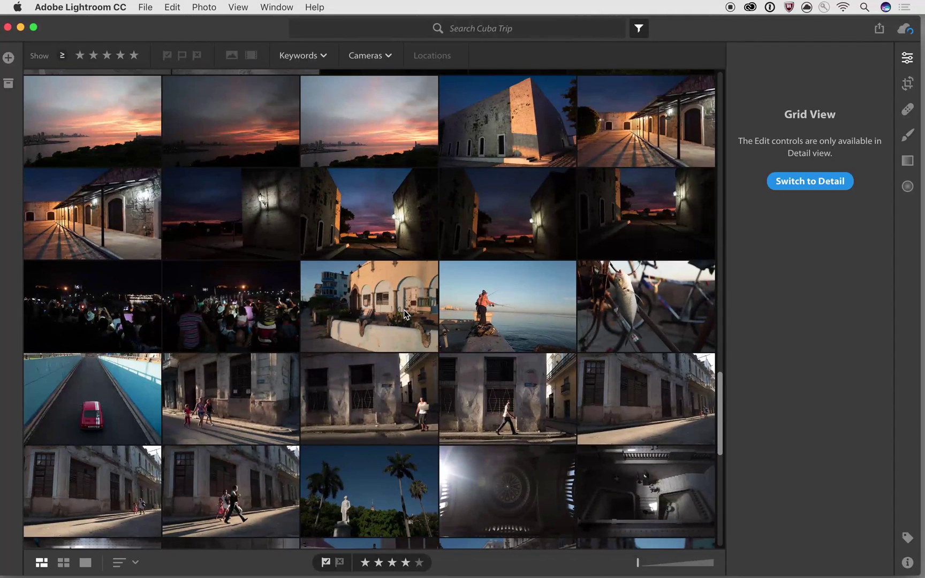
scroll(404, 313, "up", 1)
scroll(404, 314, "up", 15)
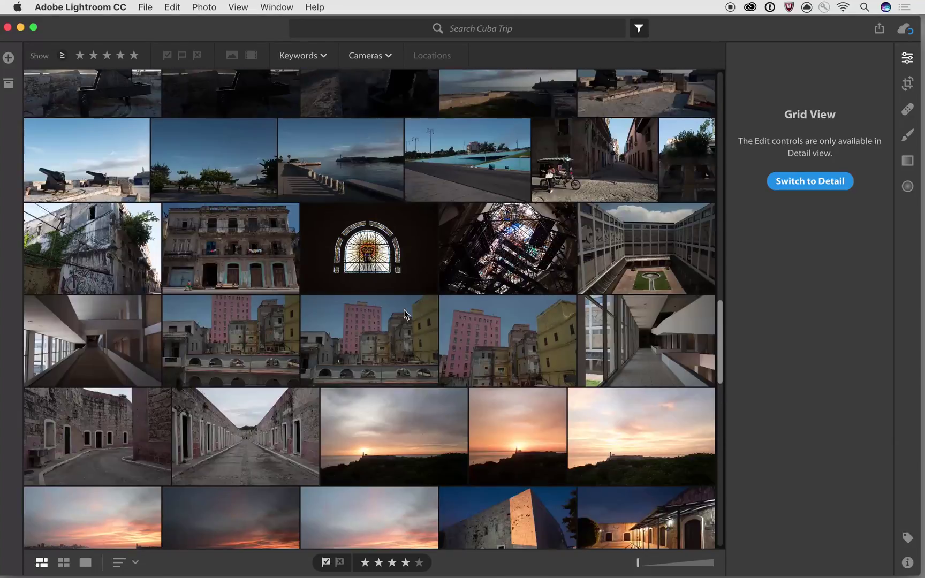
scroll(404, 314, "up", 3)
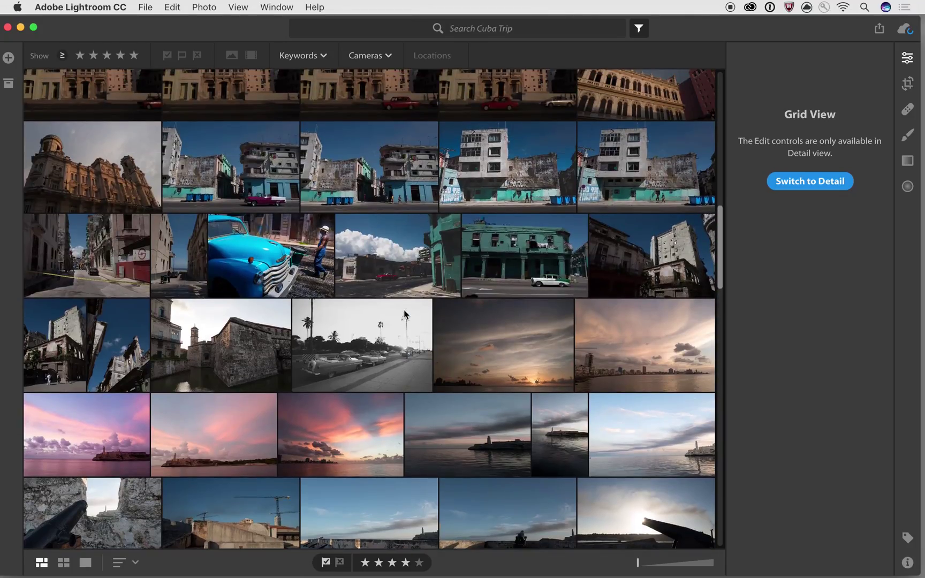
scroll(405, 314, "up", 2)
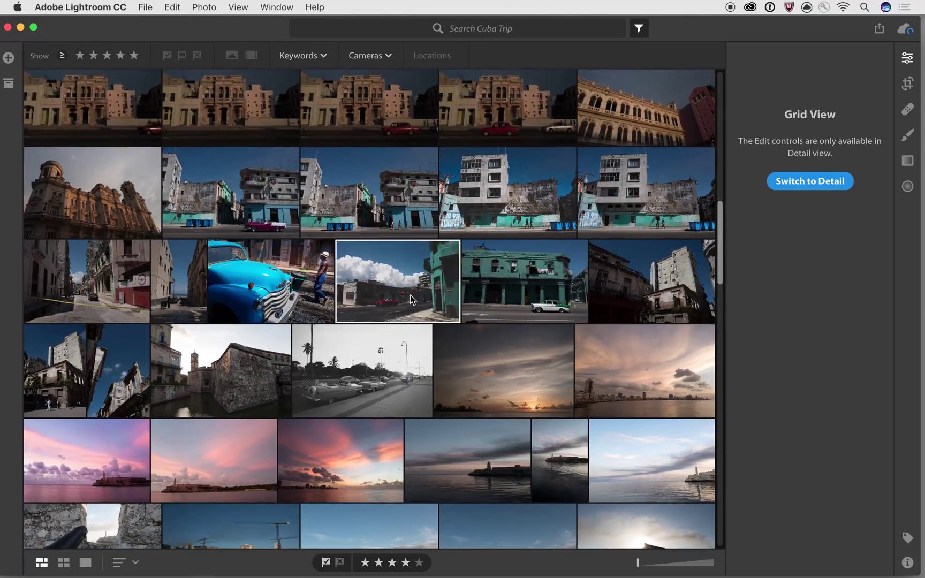
double_click(410, 295)
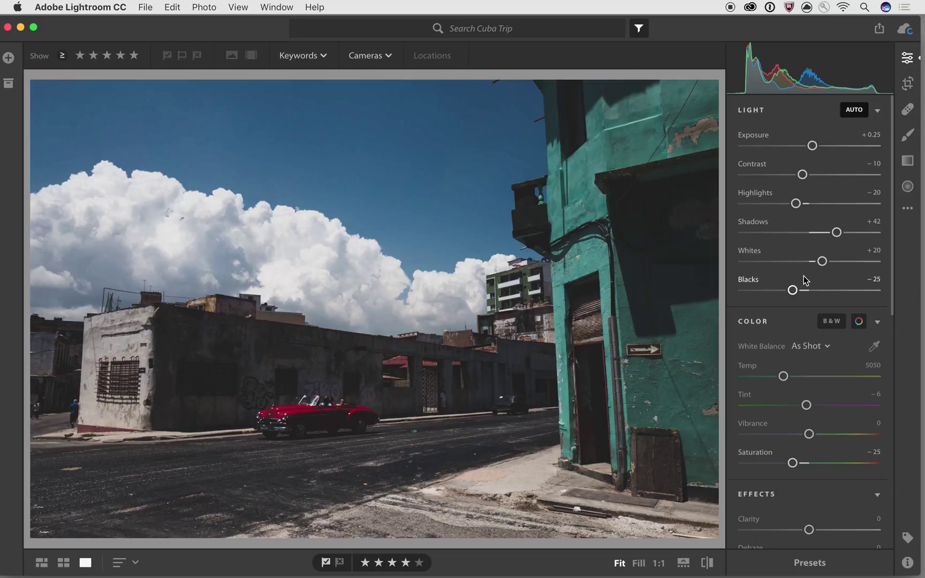
Scroll the street photo's Edit panel down toward the Geometry section
scroll(804, 279, "down", 10)
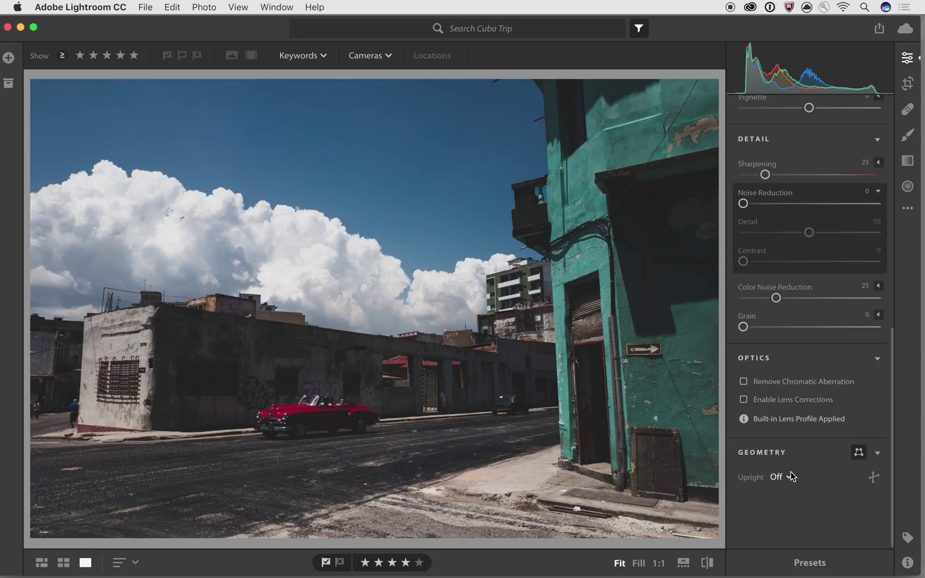
Set Upright to Guided, then try the Auto Upright correction
key("shift+t")
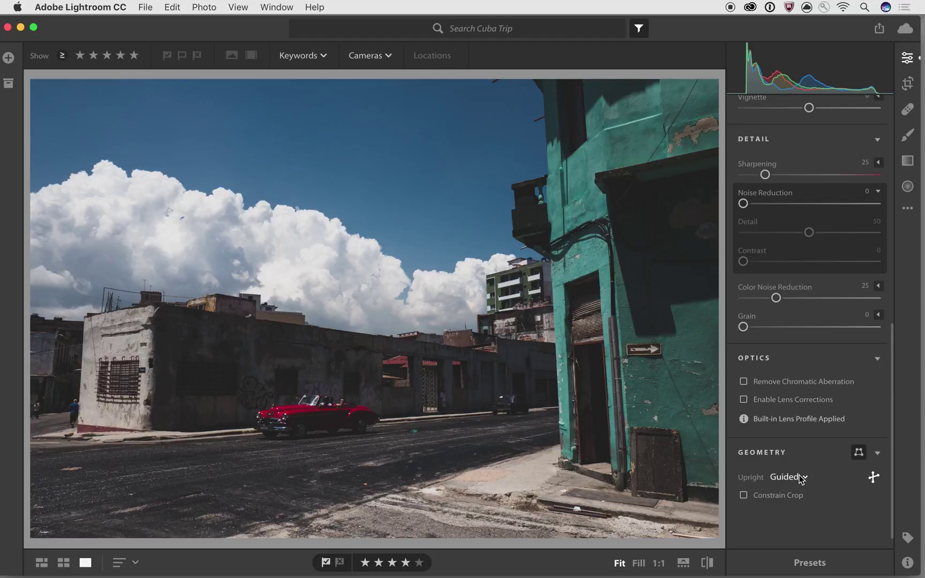
left_click(800, 477)
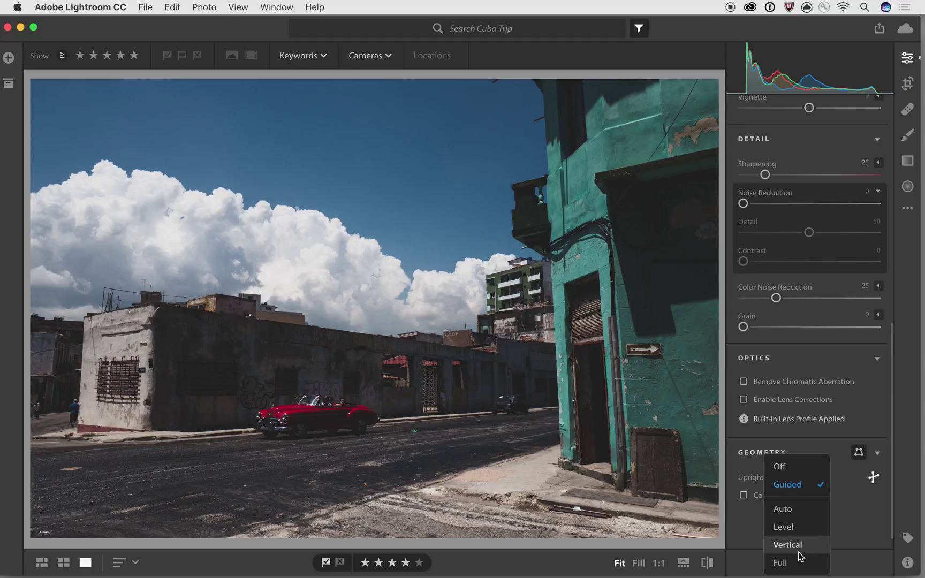
left_click(805, 515)
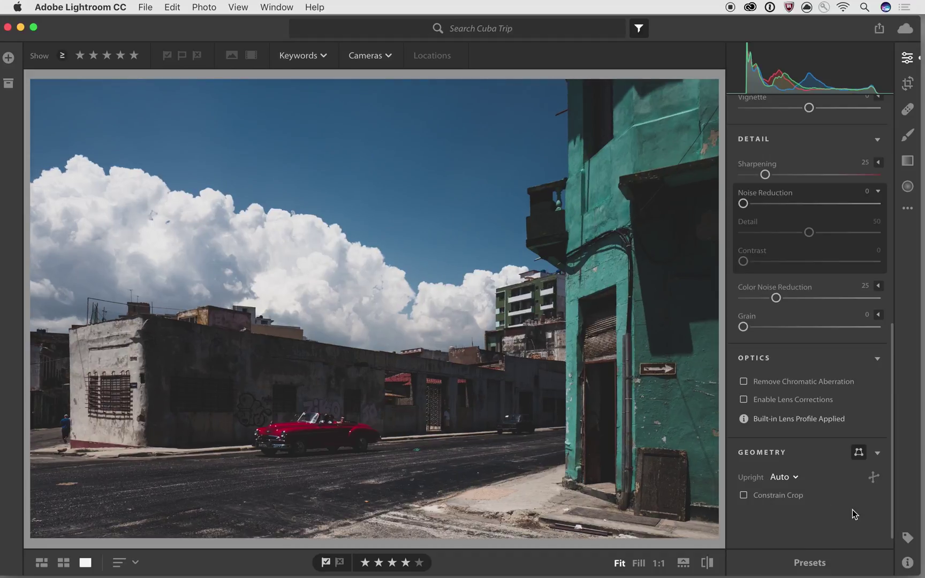
left_click(794, 478)
left_click(795, 477)
Try the Vertical and Full Upright corrections, then set Upright to Off
left_click(788, 484)
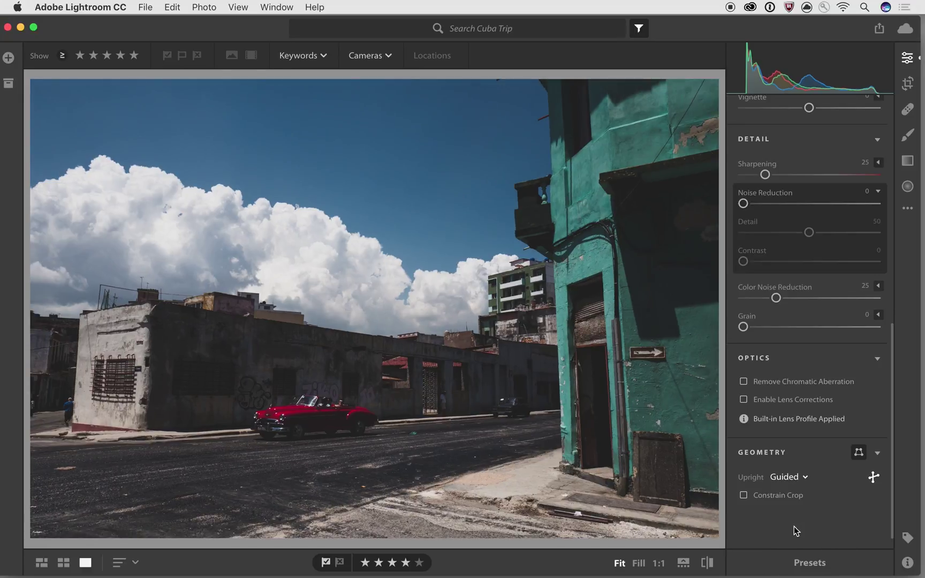
left_click(795, 478)
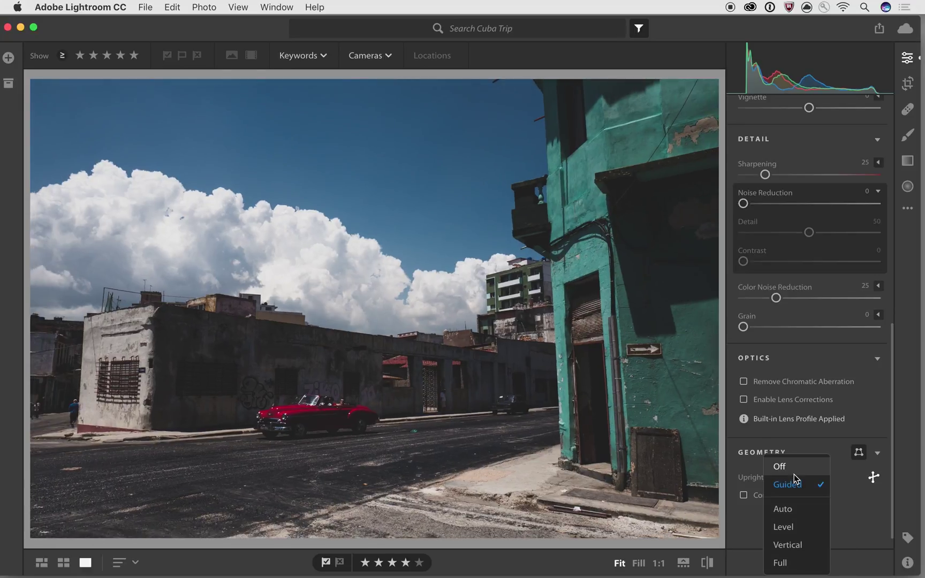
left_click(801, 542)
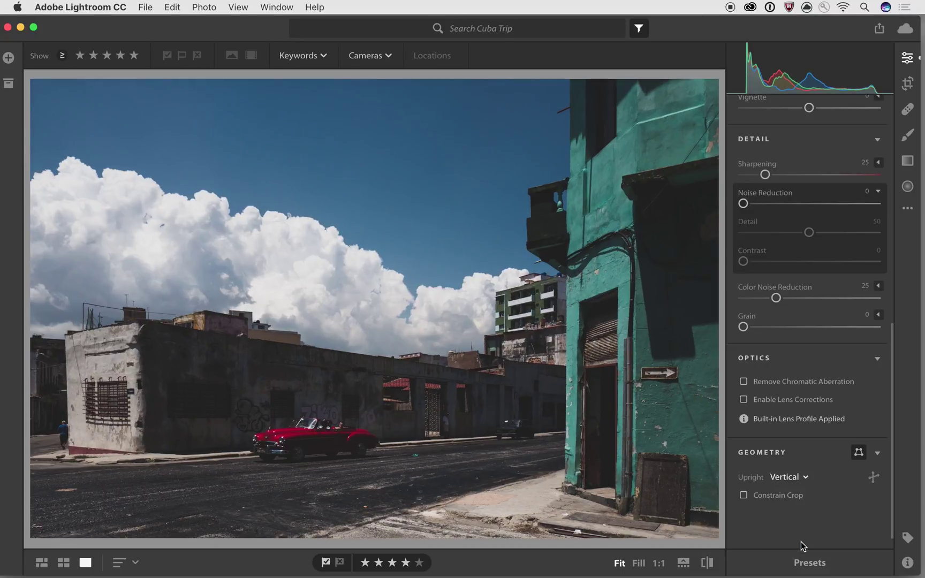
key("super+z")
left_click(806, 481)
left_click(808, 563)
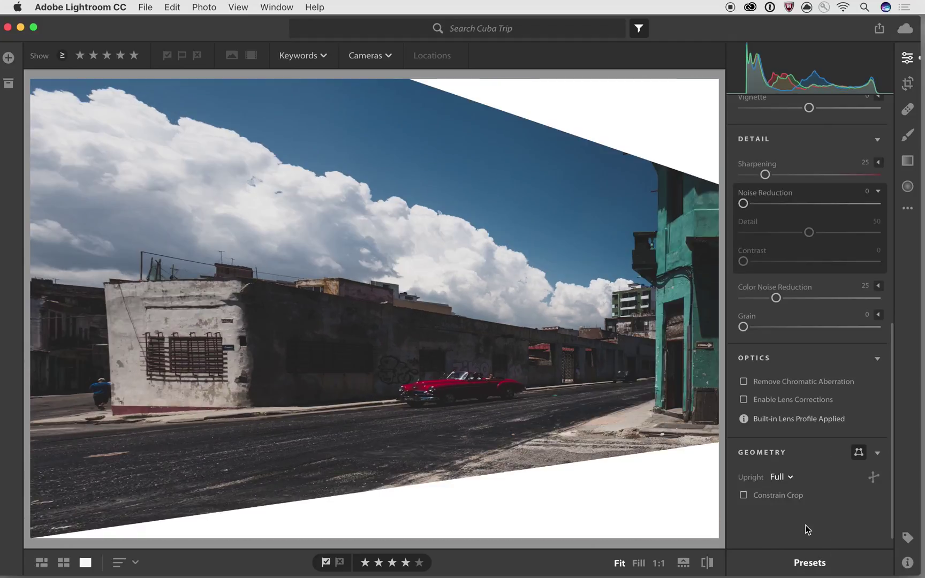
left_click(789, 479)
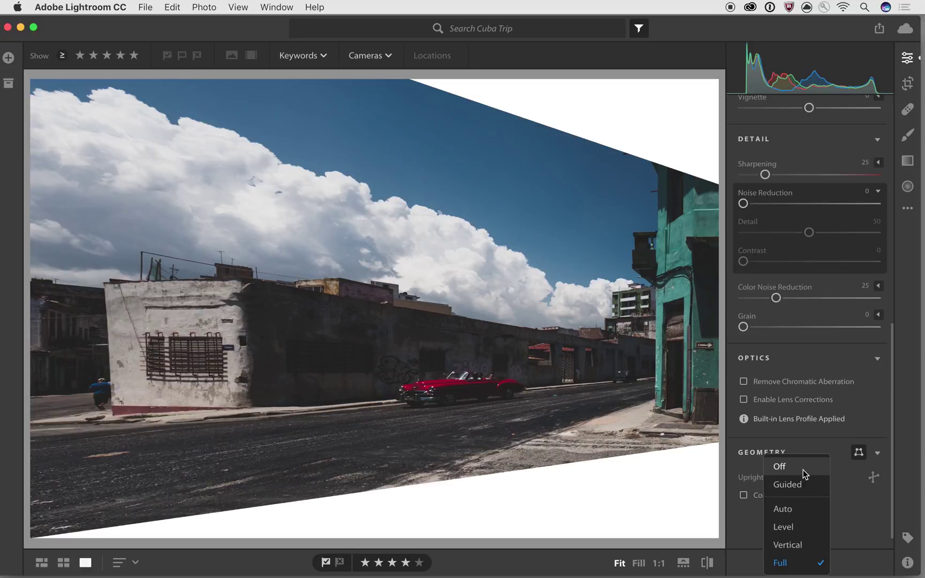
left_click(801, 468)
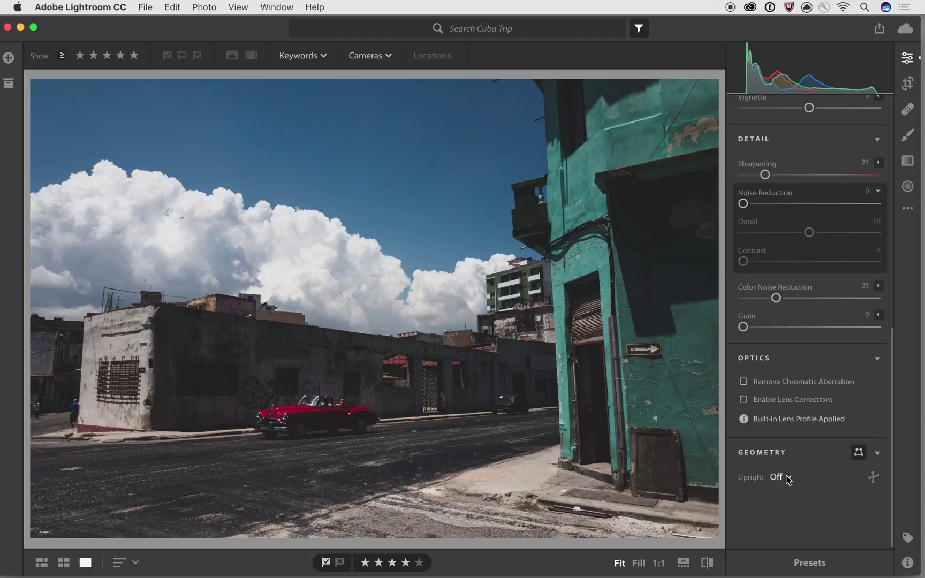
Switch Upright to Guided in the dropdown and then back to Off
left_click_drag(788, 480, 788, 497)
left_click(797, 490)
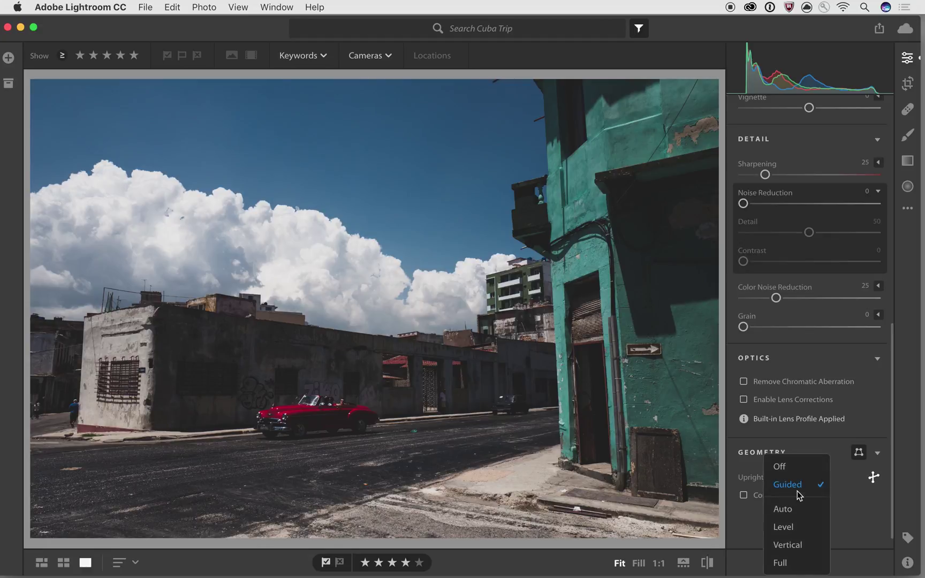
left_click(797, 491)
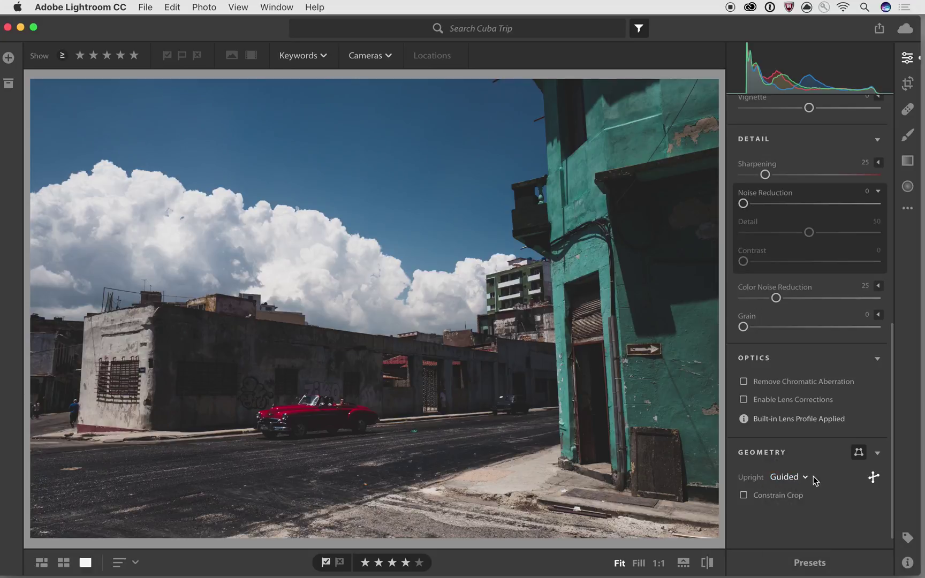
left_click(797, 478)
left_click(782, 462)
Add Guided Upright vertical guides on the white building corner and green wall edge, deleting horizontal guides
left_click(873, 477)
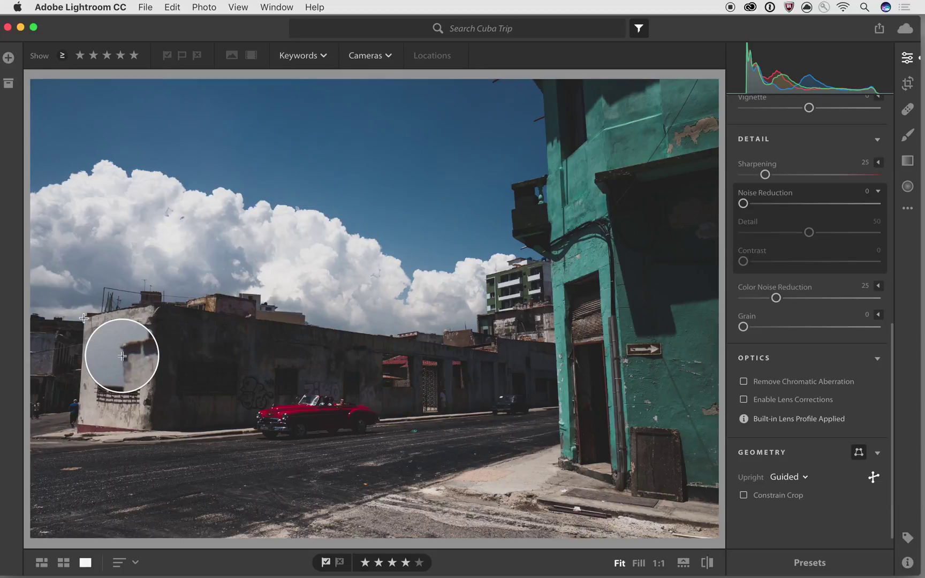
left_click_drag(84, 318, 78, 418)
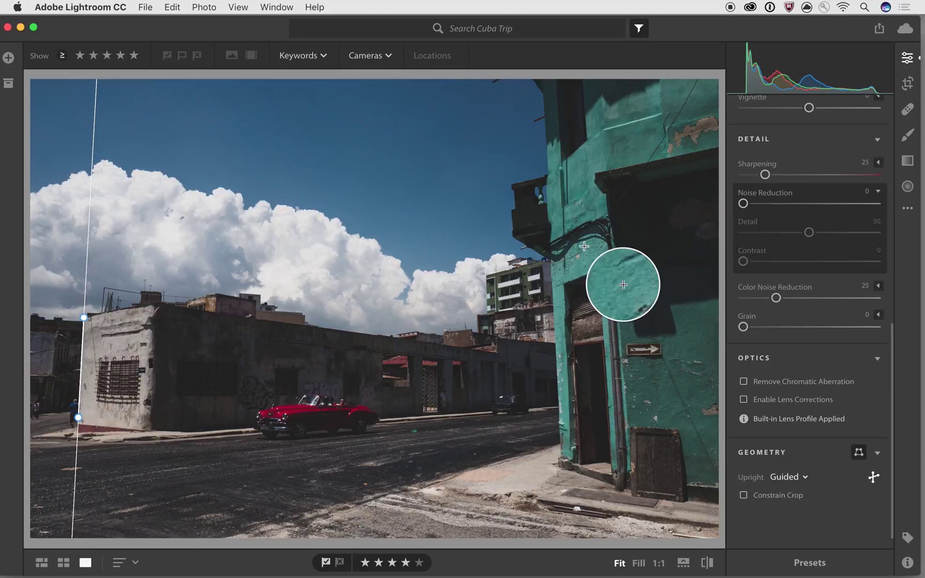
left_click_drag(551, 276, 560, 440)
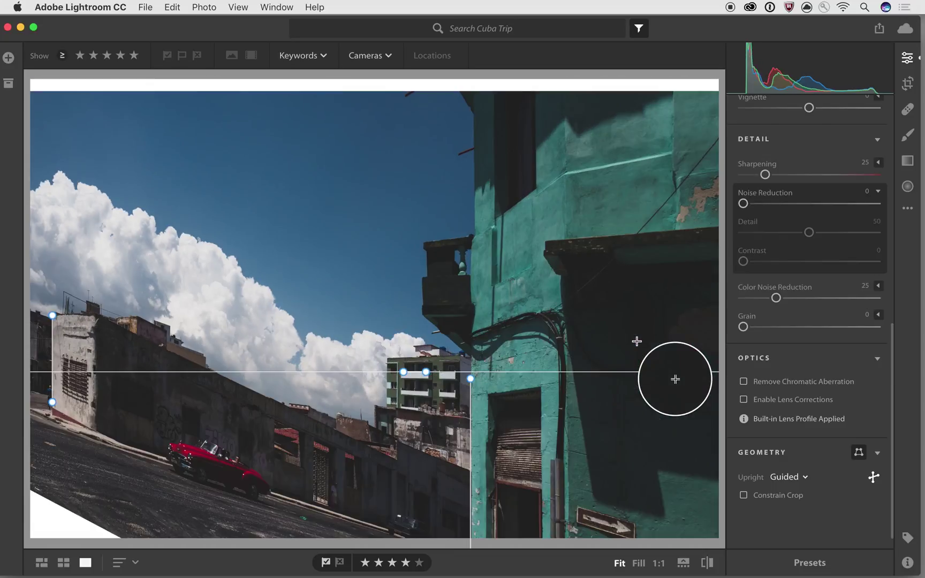
key("BackSpace")
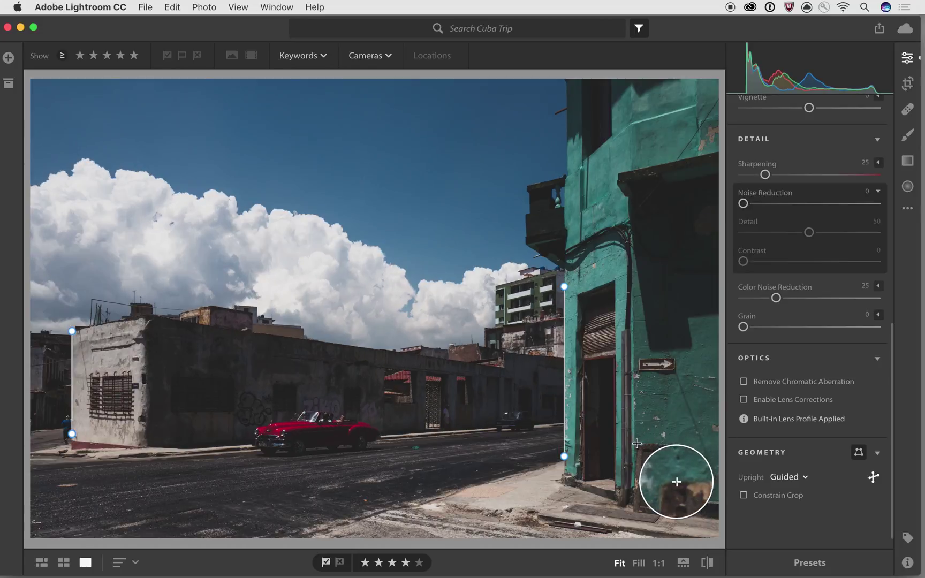
left_click_drag(645, 440, 682, 444)
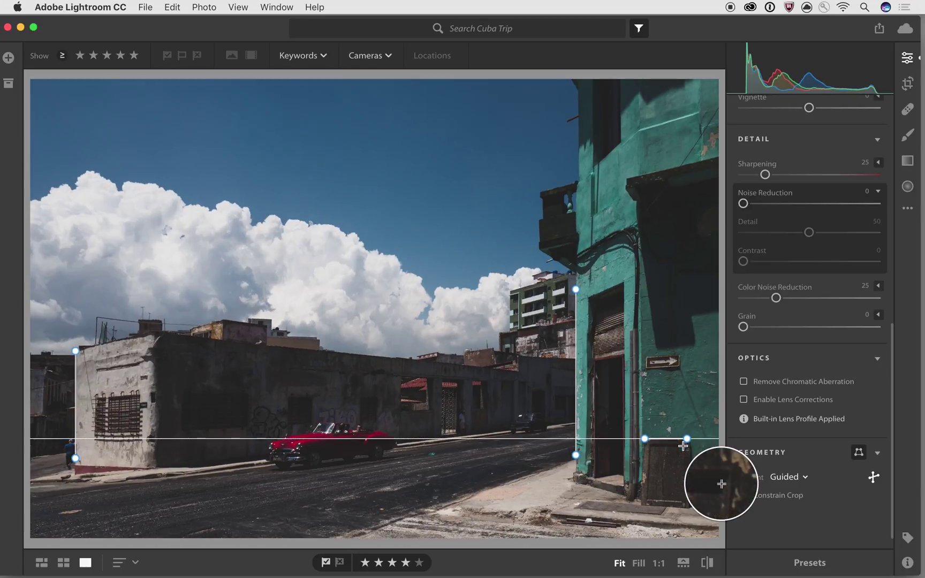
key("BackSpace")
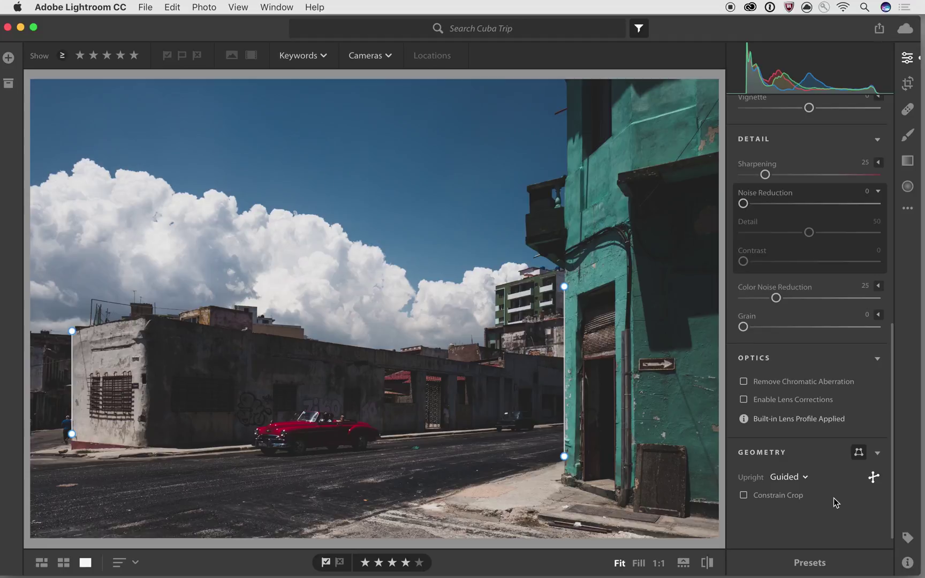
key("g")
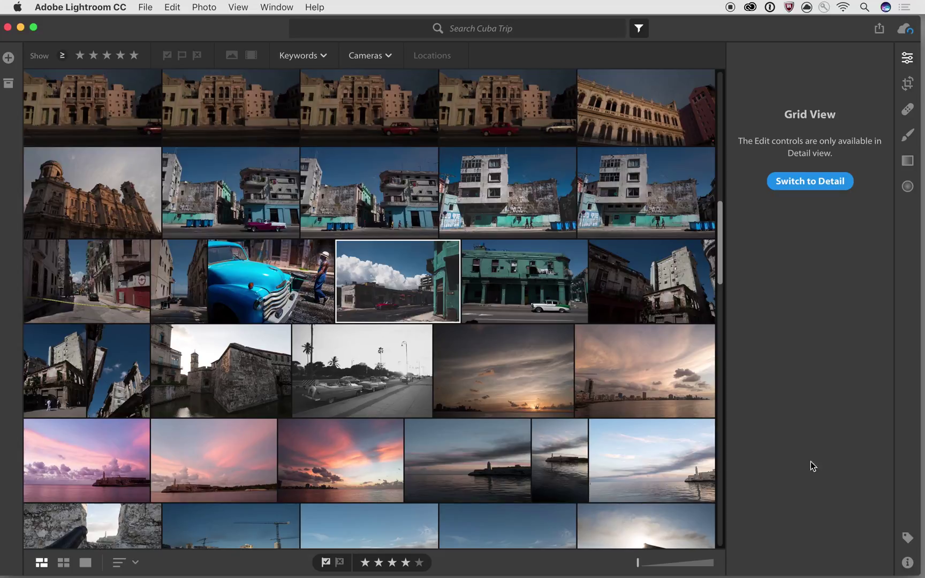
Select and open the weathered white building photo with graffiti and blue bins
left_click(525, 209)
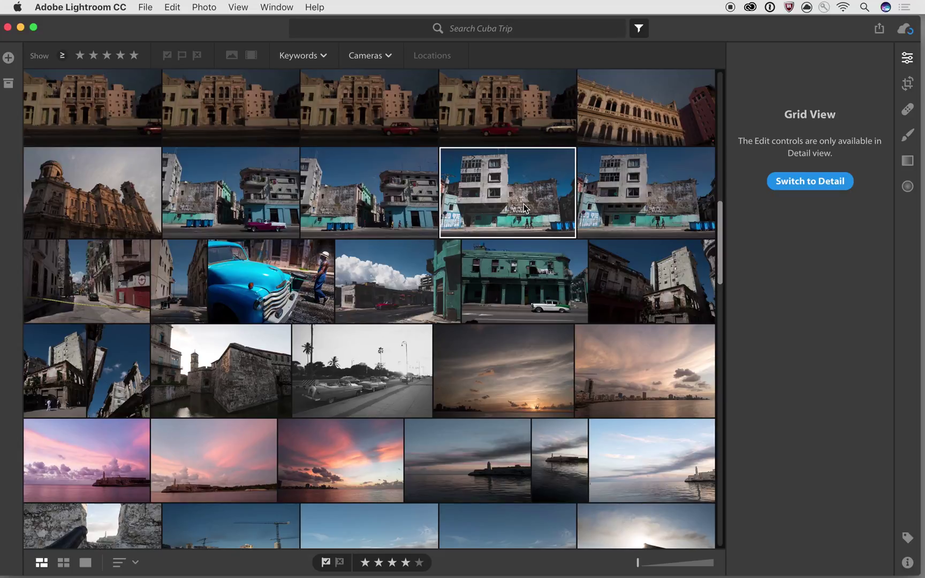
double_click(525, 208)
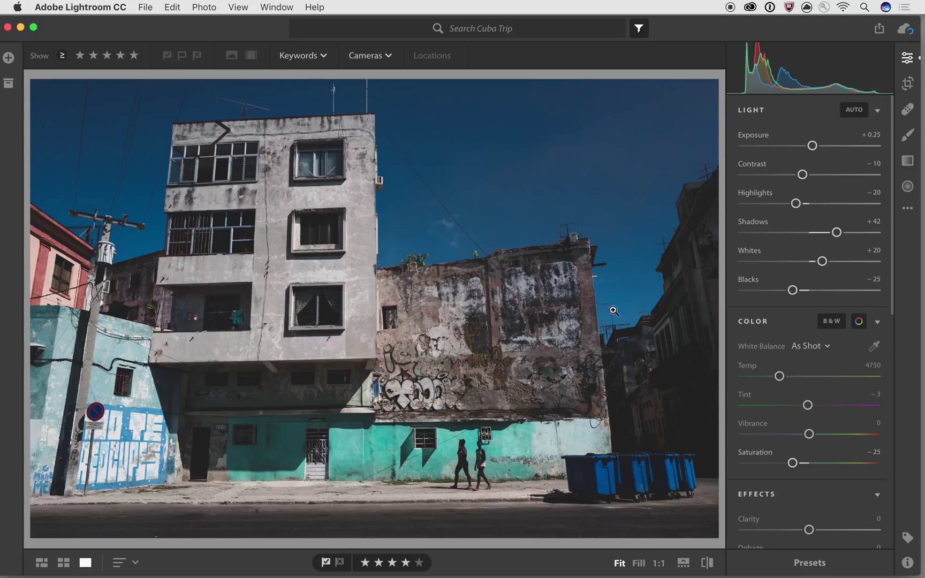
Draw Guided Upright guides along the blue wall edge, graffiti wall edge, roofline and street curb
scroll(837, 452, "down", 1)
scroll(837, 452, "down", 10)
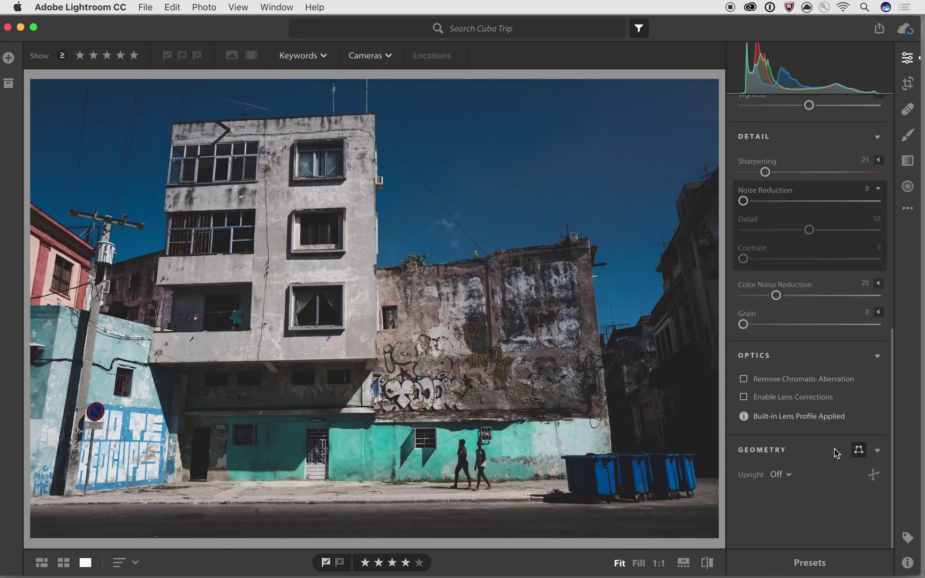
left_click(873, 475)
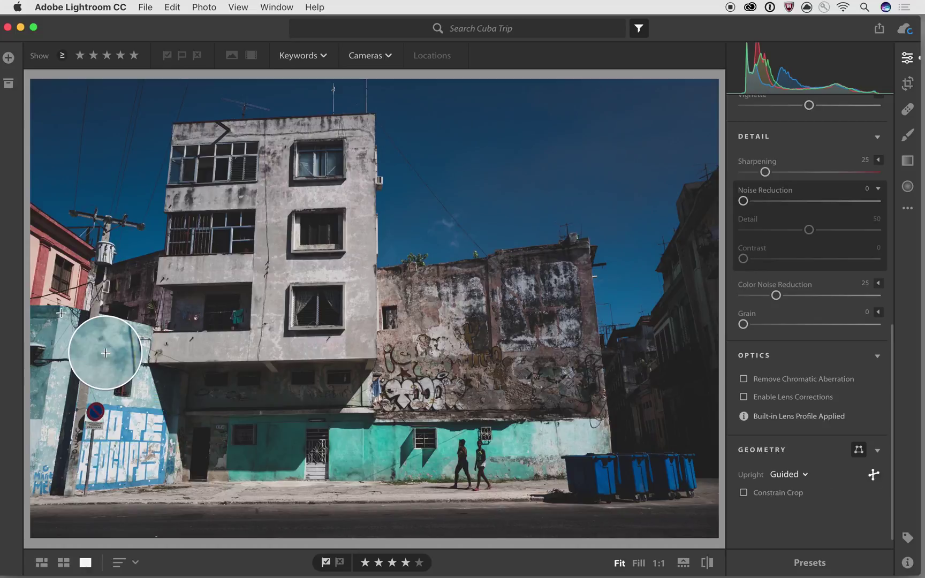
mouse_move(60, 310)
left_mouse_down()
mouse_move(51, 406)
mouse_move(35, 456)
left_mouse_up()
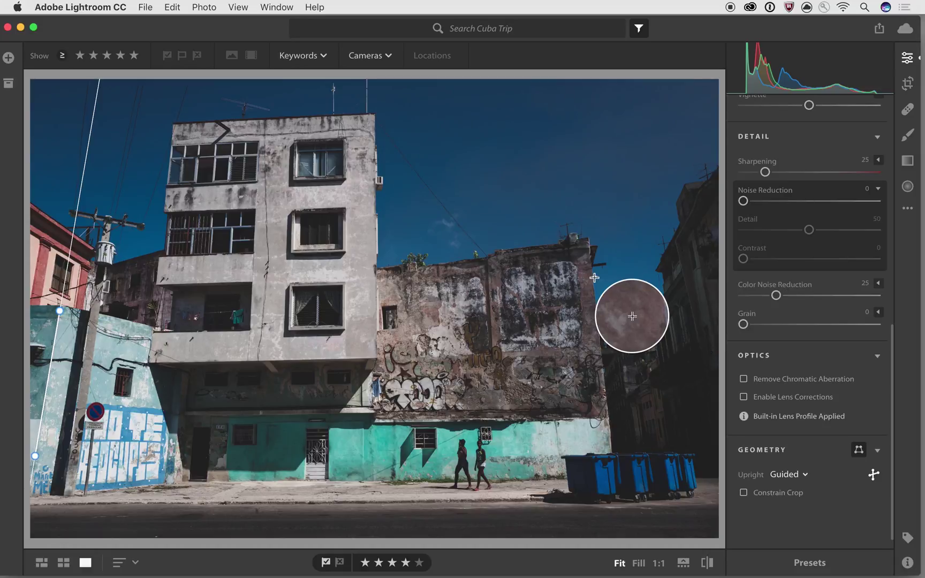
left_click_drag(594, 279, 612, 427)
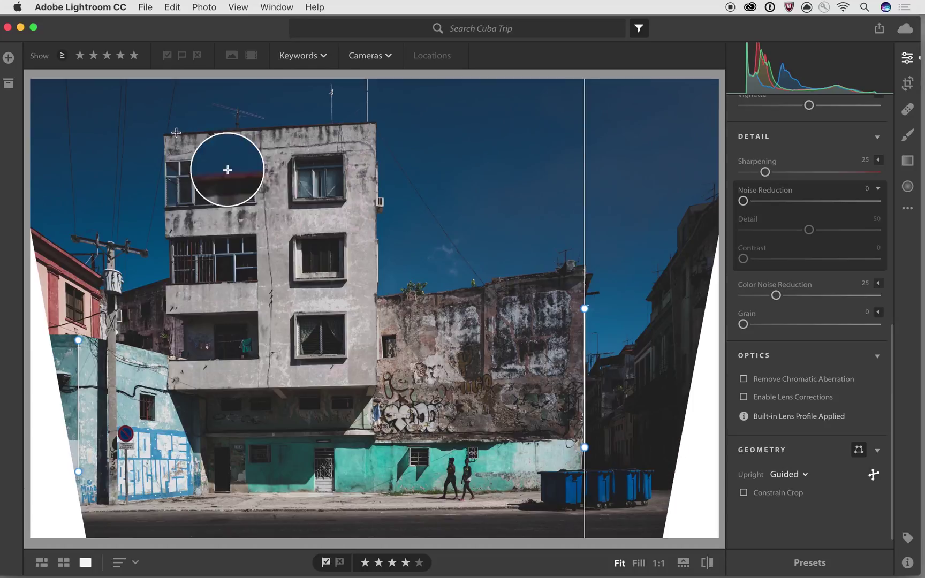
mouse_move(173, 133)
left_mouse_down()
mouse_move(340, 116)
mouse_move(372, 122)
left_mouse_up()
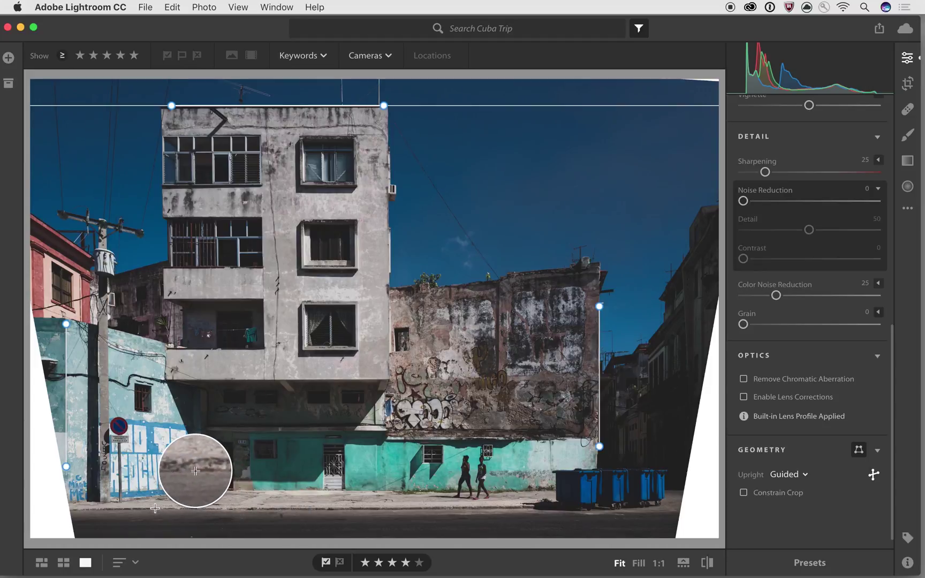
left_click_drag(154, 508, 543, 499)
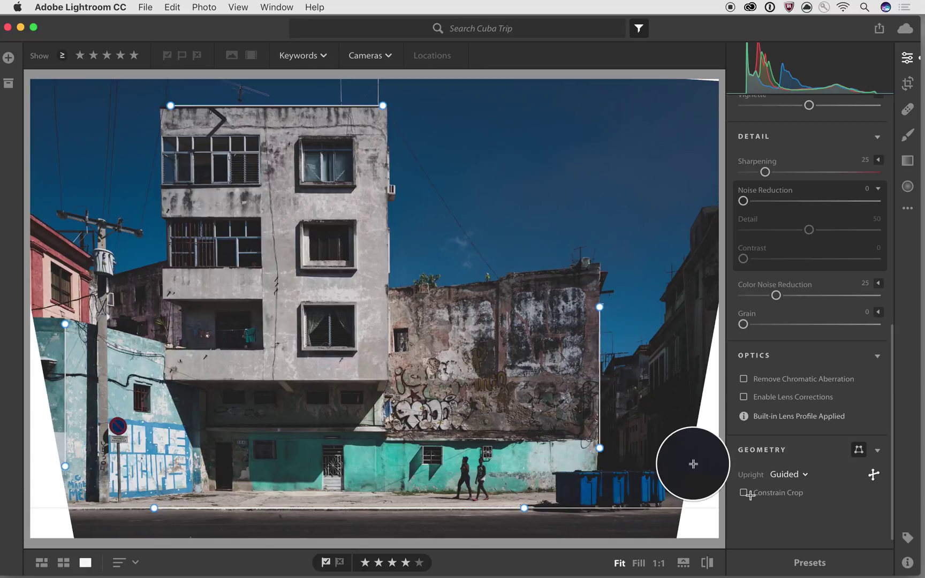
Turn on Constrain Crop, then reposition the photo and extend the crop top in a first crop
left_click(775, 496)
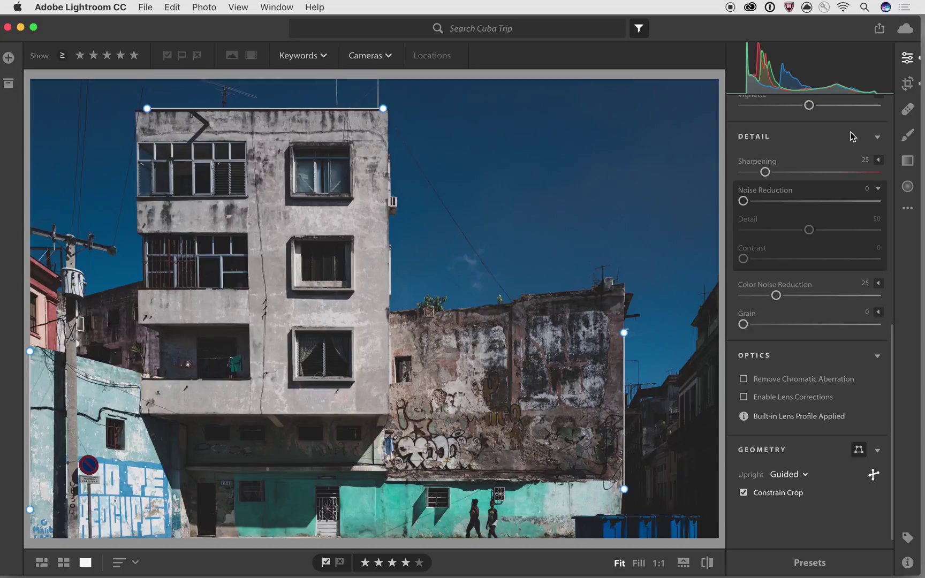
left_click(908, 83)
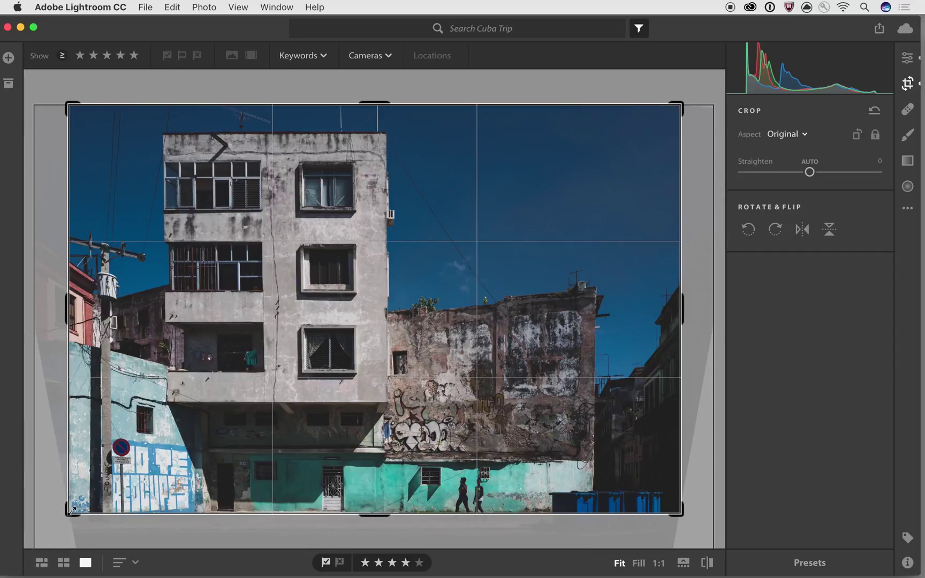
left_click_drag(70, 513, 88, 500)
left_click_drag(170, 467, 179, 446)
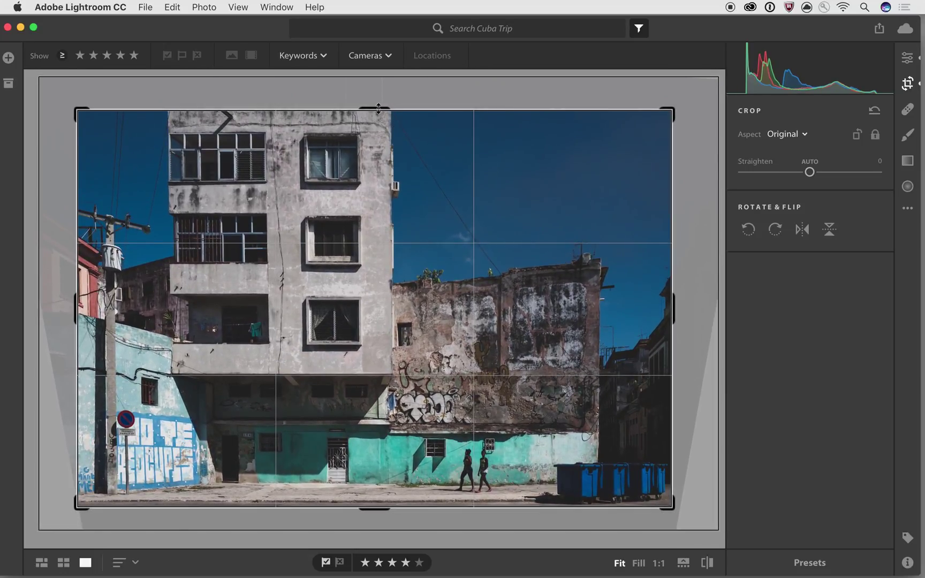
left_click_drag(379, 100, 379, 93)
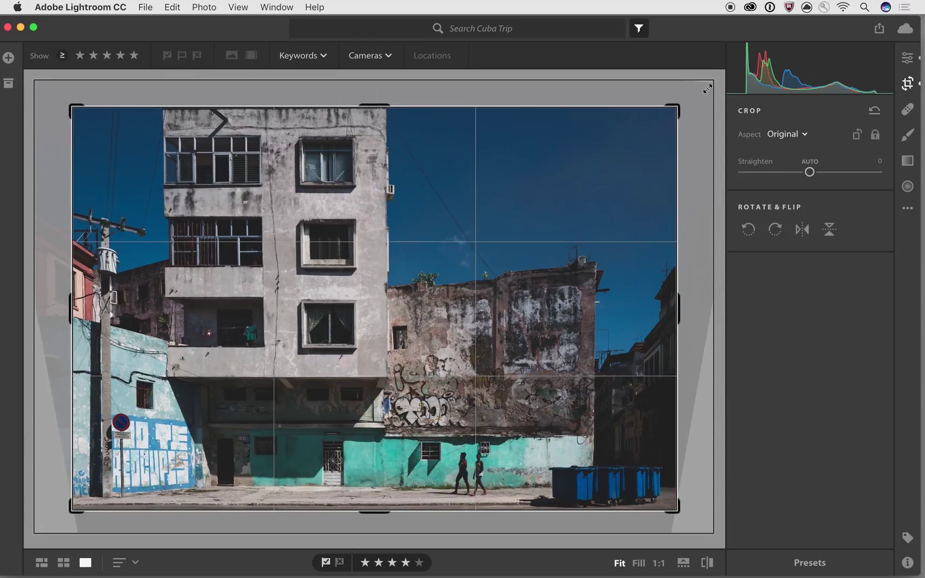
left_click_drag(579, 207, 579, 210)
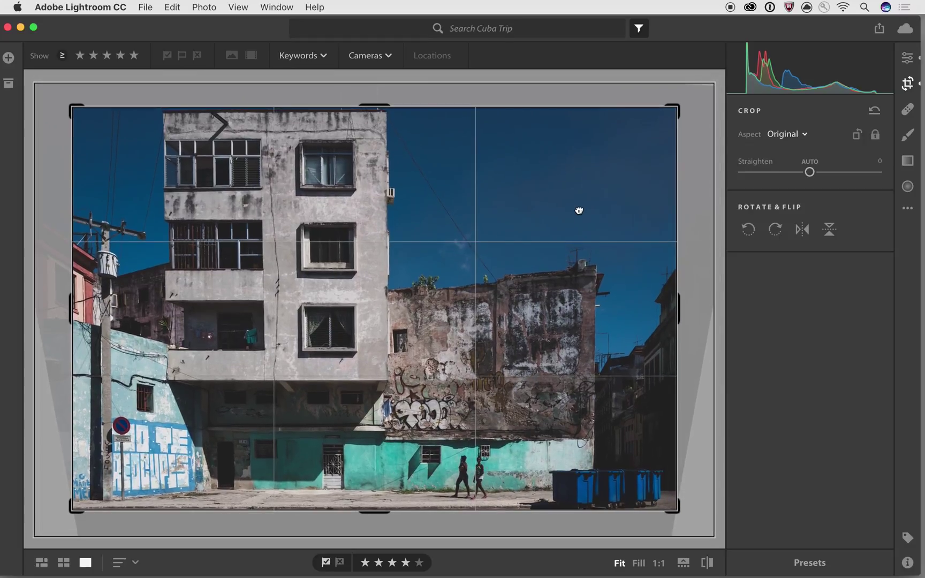
key("Return")
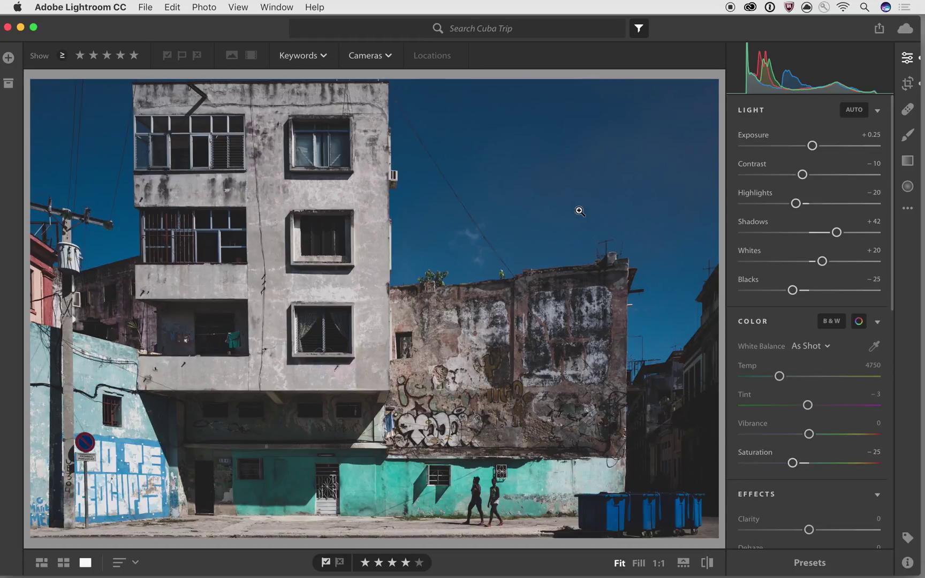
Trim the crop slightly from the top and shift the photo up, then apply it
left_click(907, 83)
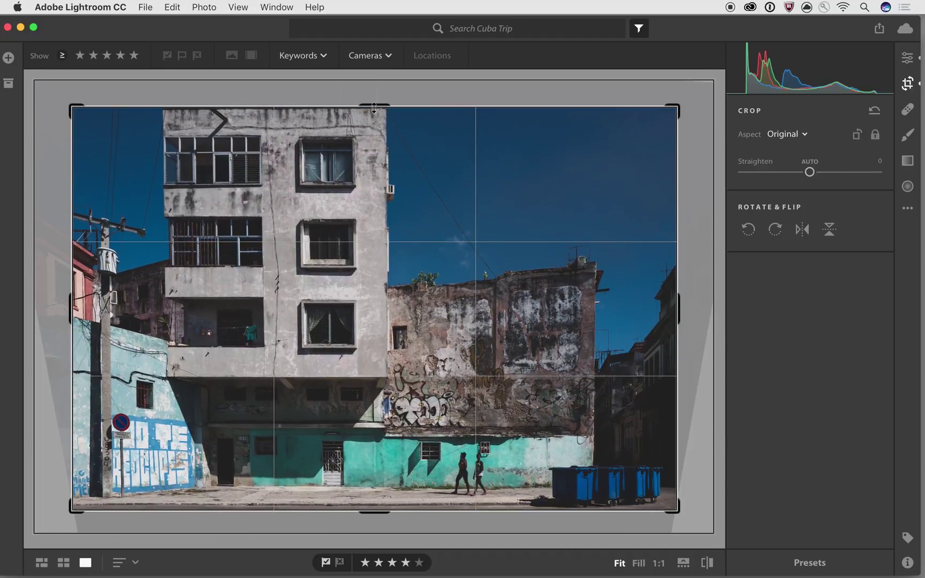
left_click_drag(375, 105, 375, 114)
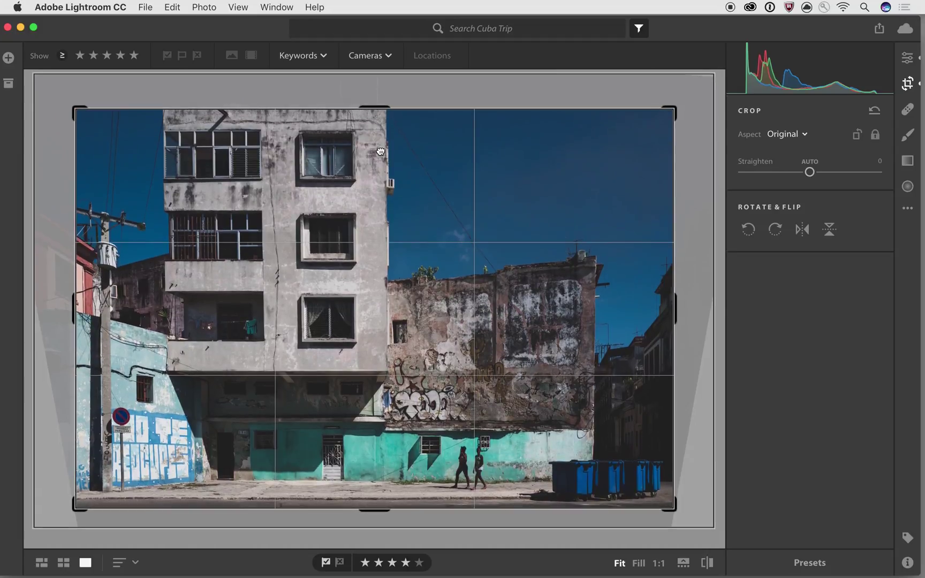
left_click_drag(380, 149, 380, 147)
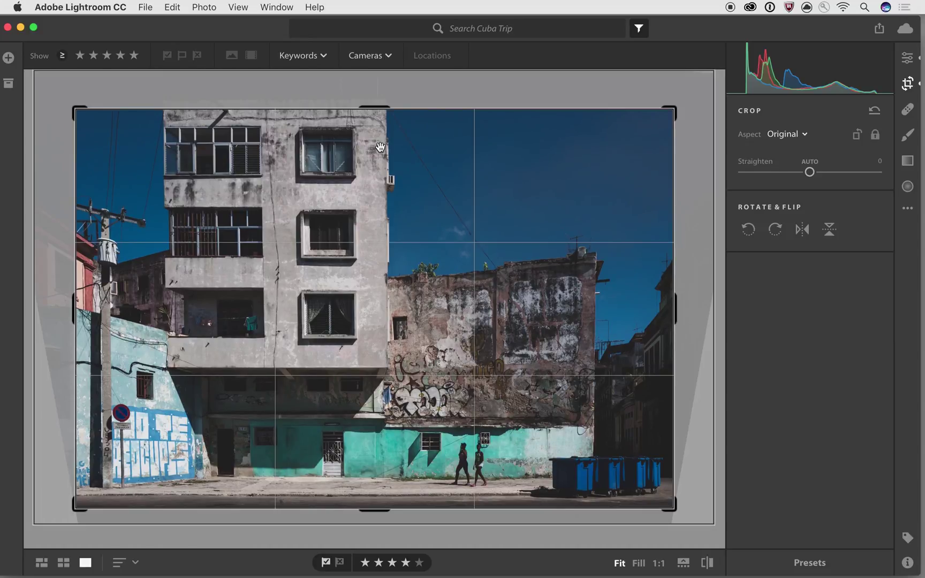
key("Return")
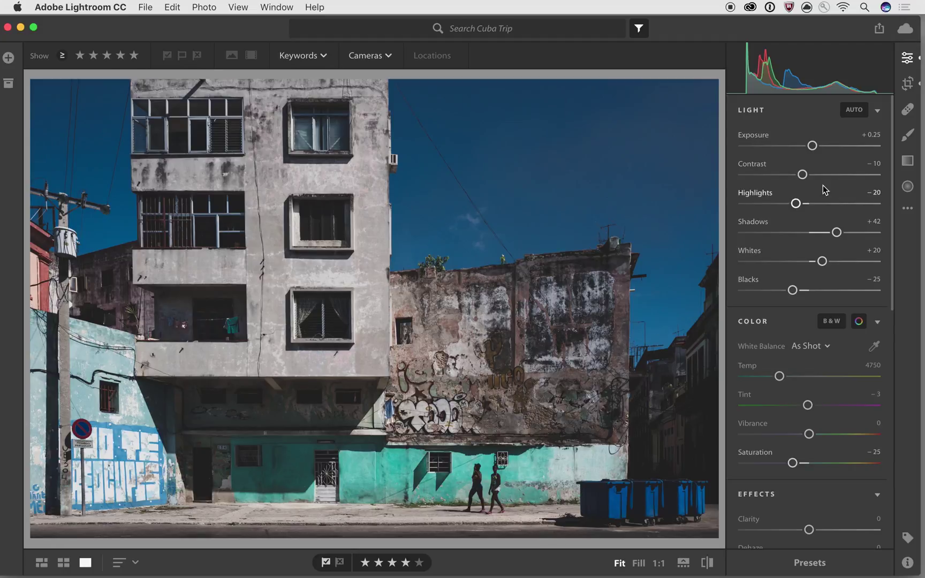
Raise Contrast to +28 and Shadows to +60, then compare against the unedited original
left_click_drag(803, 174, 828, 174)
left_click_drag(836, 232, 849, 232)
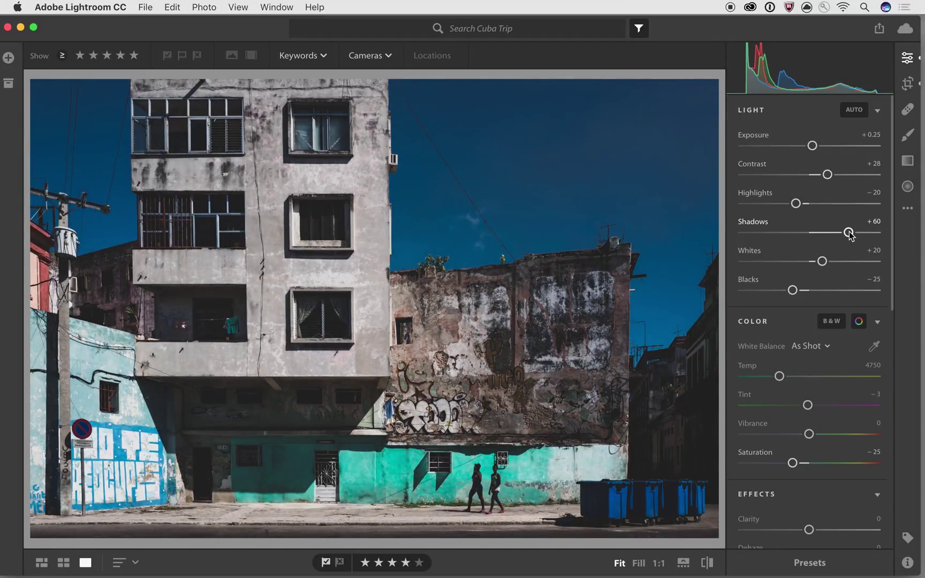
key("backslash")
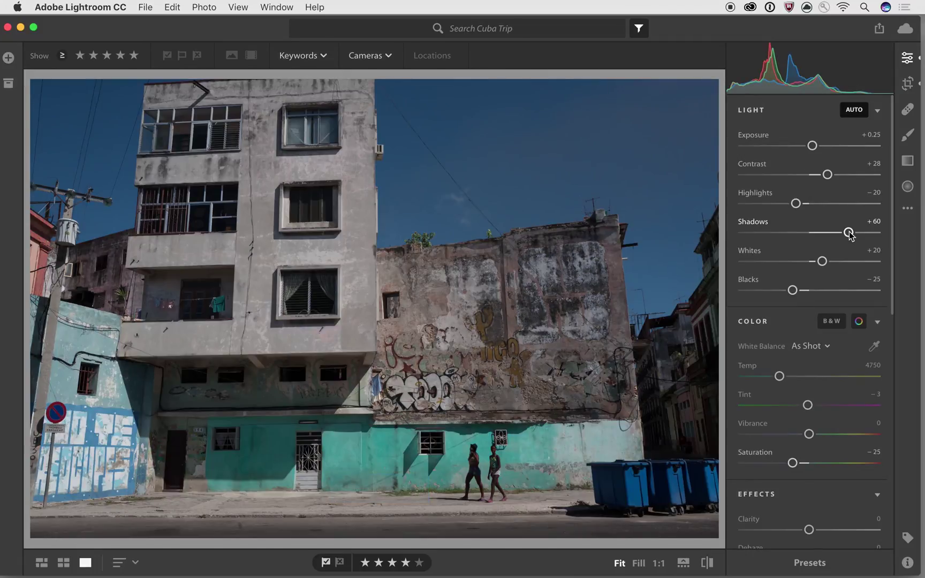
key("backslash")
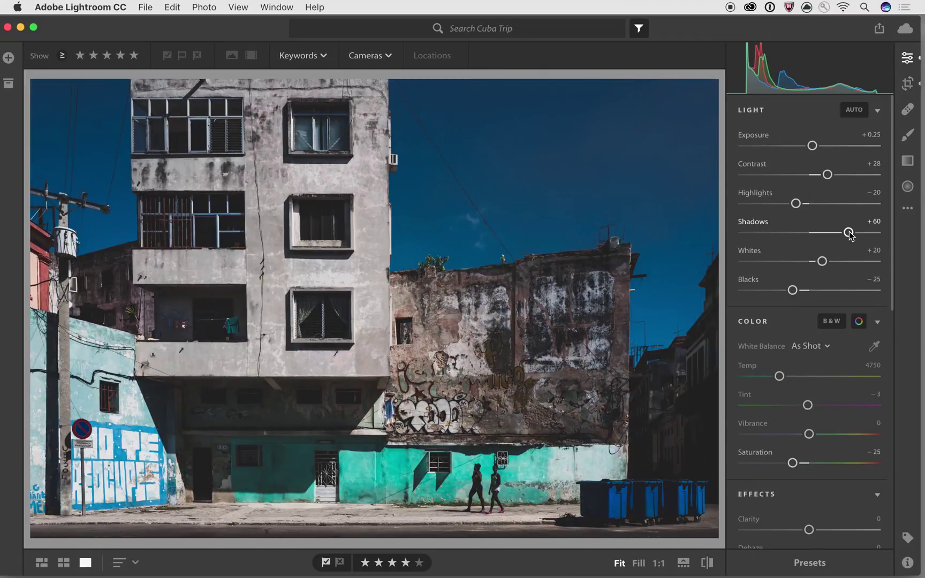
scroll(850, 231, "down", 10)
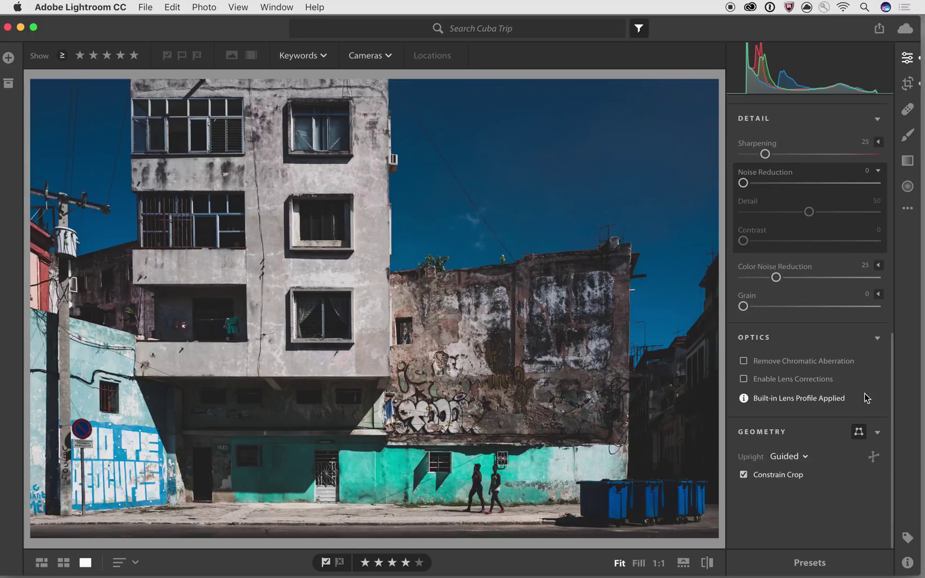
Enable Guided Upright, try the Distortion and Vertical sliders, and reset Distortion and Rotate to 0
left_click(859, 432)
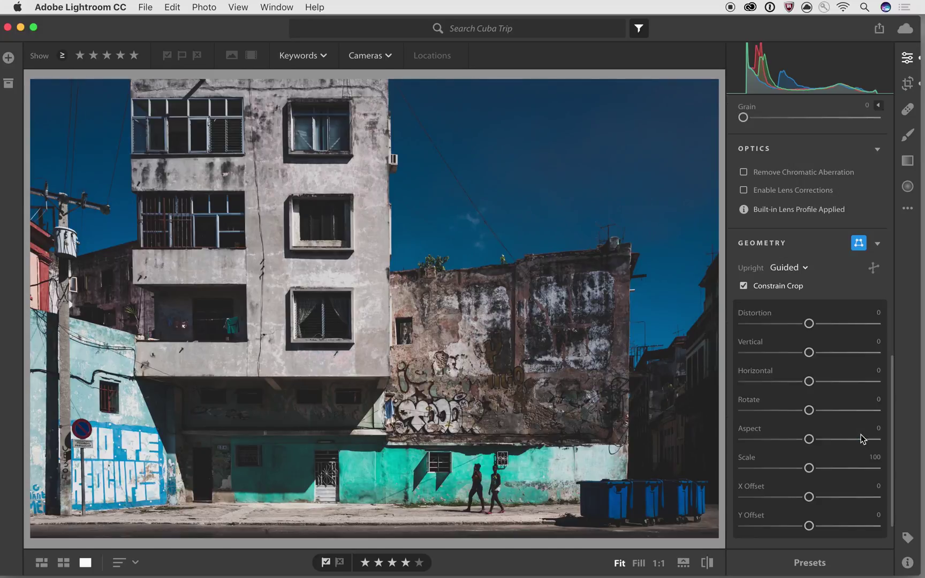
scroll(857, 269, "down", 3)
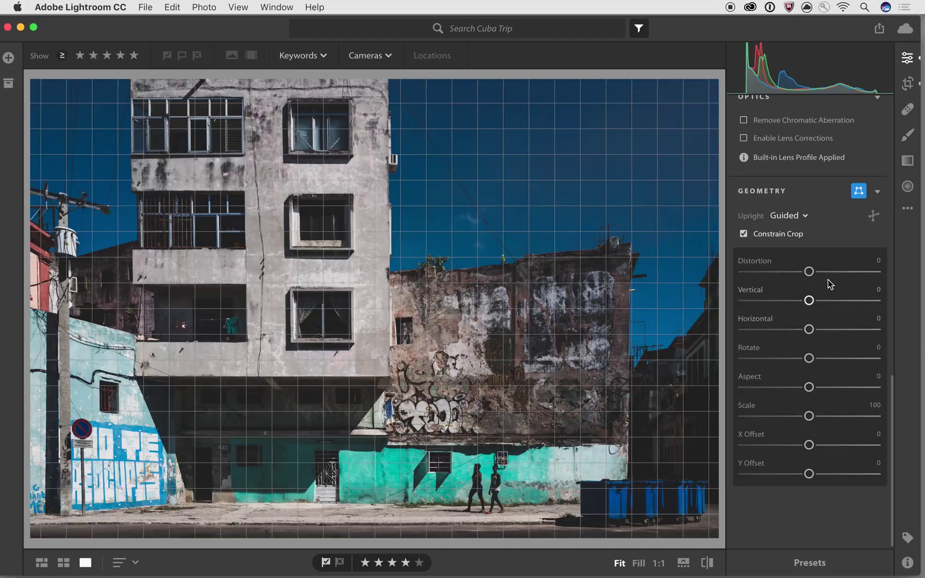
mouse_move(811, 273)
left_mouse_down()
mouse_move(788, 272)
mouse_move(822, 274)
left_mouse_up()
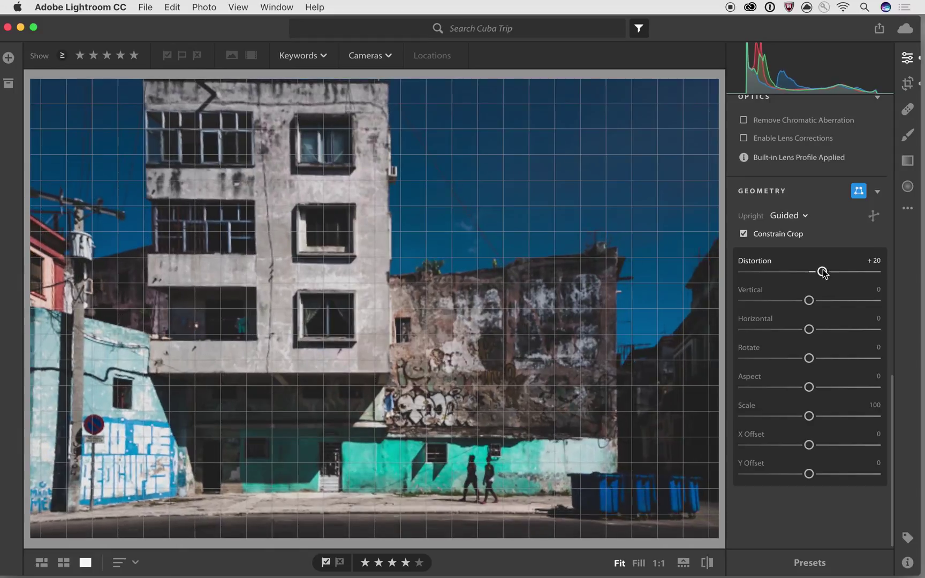
double_click(823, 273)
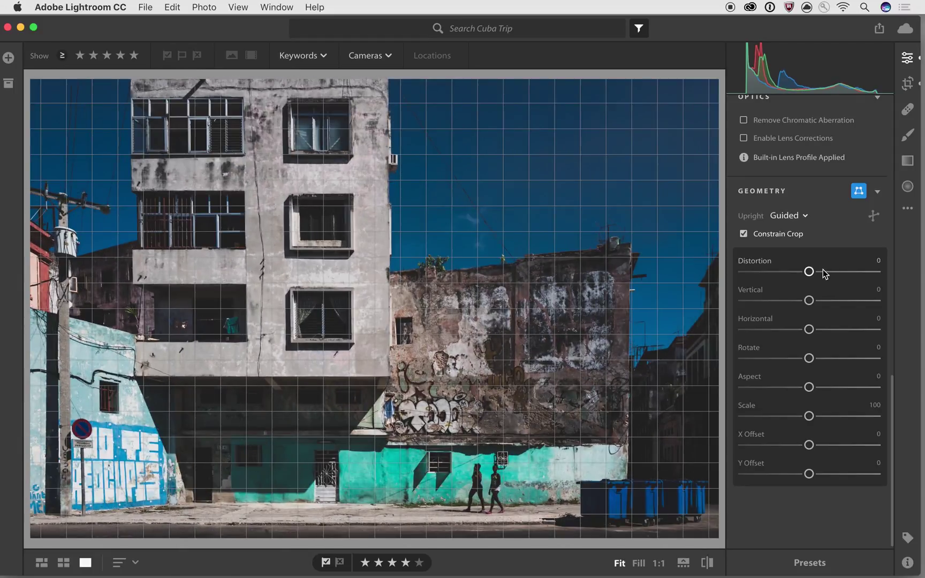
left_click_drag(808, 302, 810, 388)
double_click(804, 359)
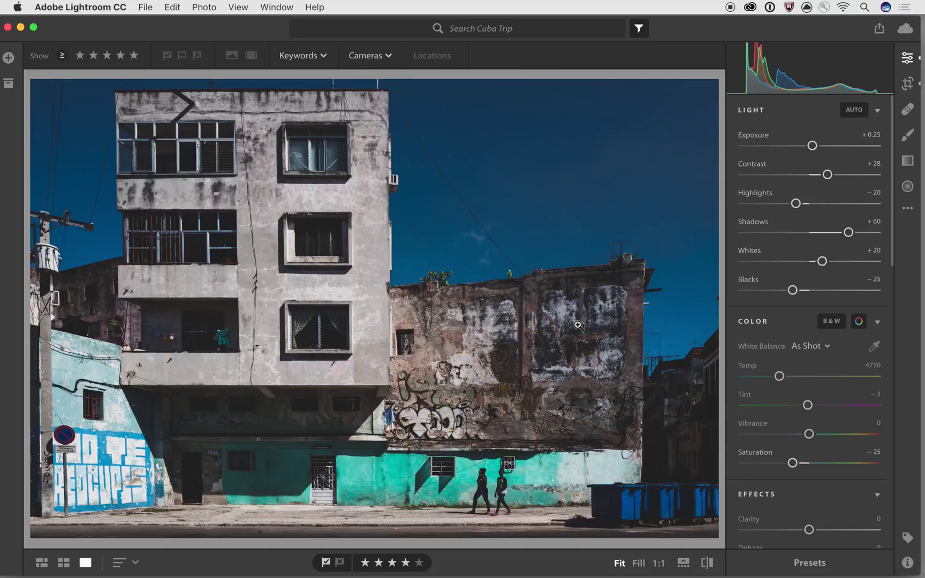
Set Aspect to -32 and Scale to 92, resetting X and Y Offset to 0
scroll(825, 332, "down", 10)
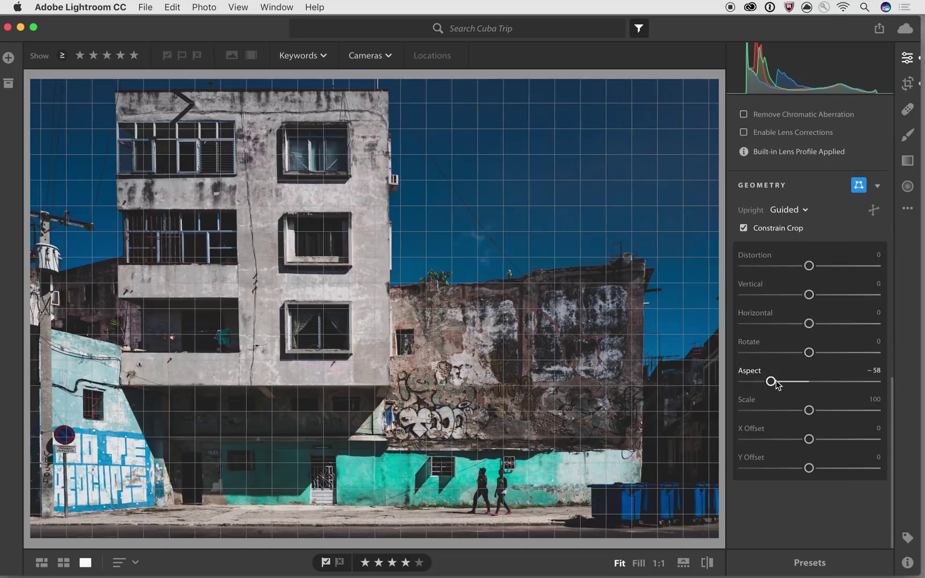
left_click_drag(770, 382, 787, 382)
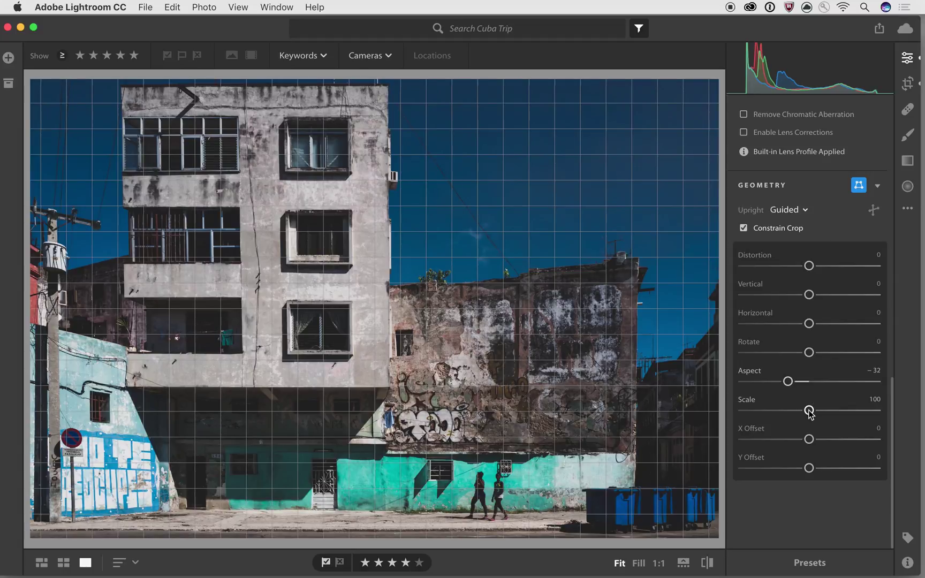
mouse_move(809, 411)
left_mouse_down()
mouse_move(823, 411)
mouse_move(799, 412)
left_mouse_up()
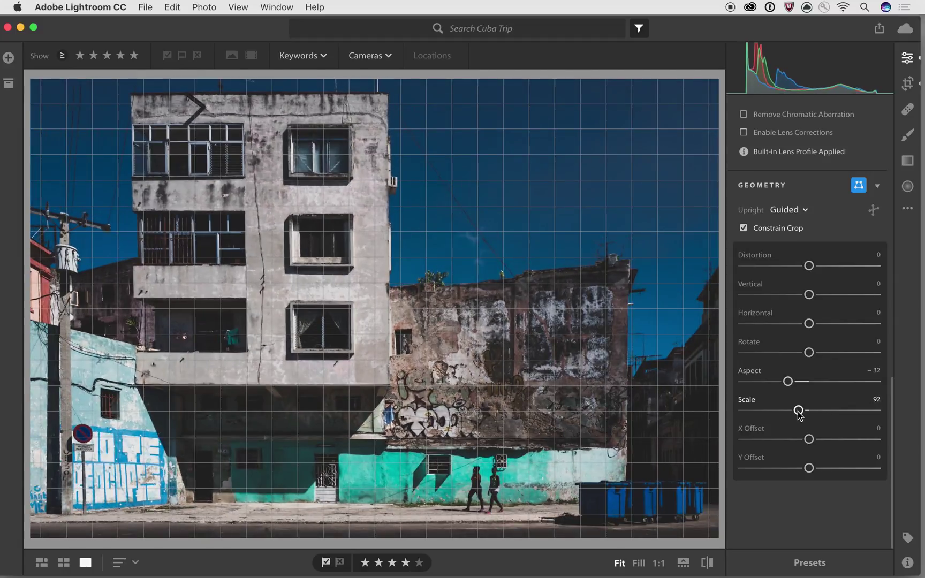
left_click_drag(799, 412, 813, 444)
double_click(813, 440)
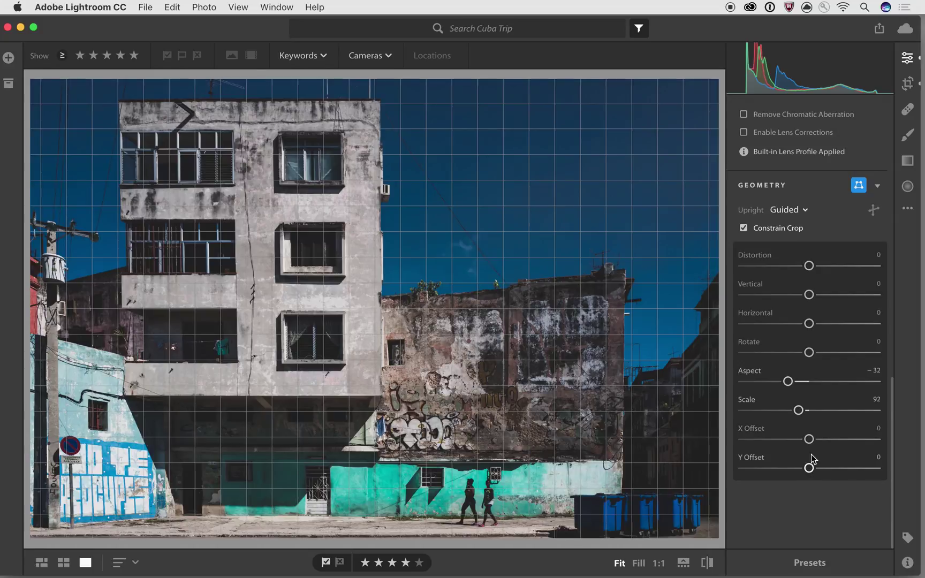
left_click_drag(809, 469, 811, 469)
double_click(810, 469)
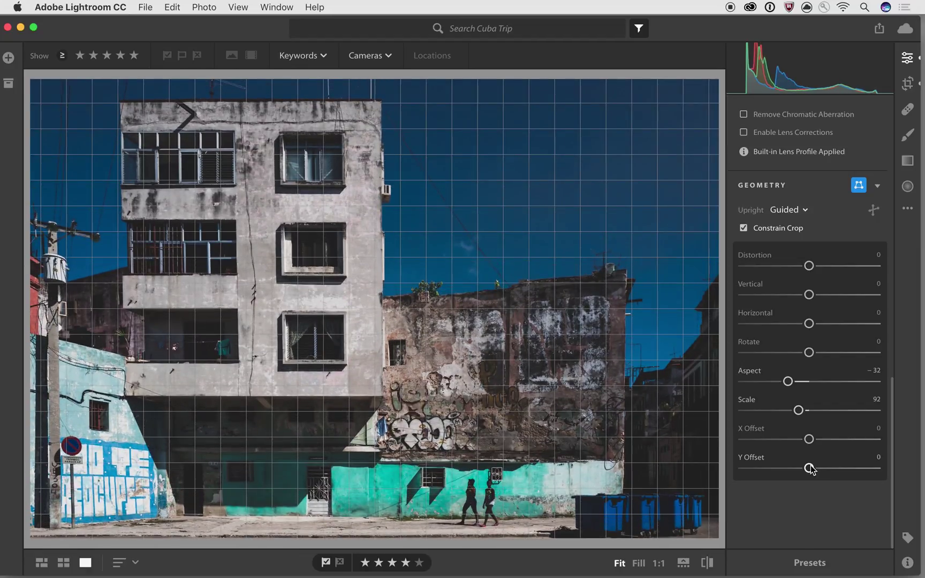
Move the photo up within the crop frame and apply the crop
key("c")
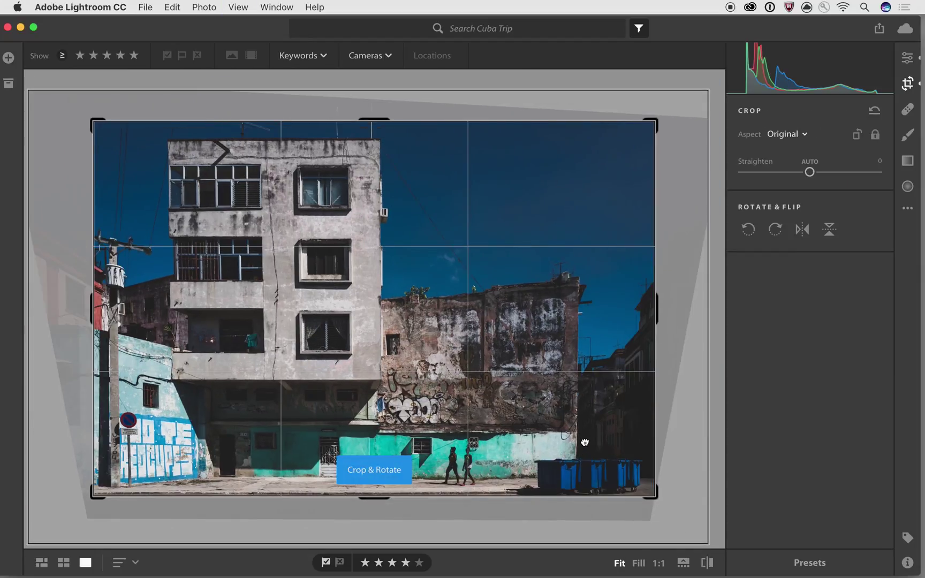
left_click_drag(584, 442, 584, 435)
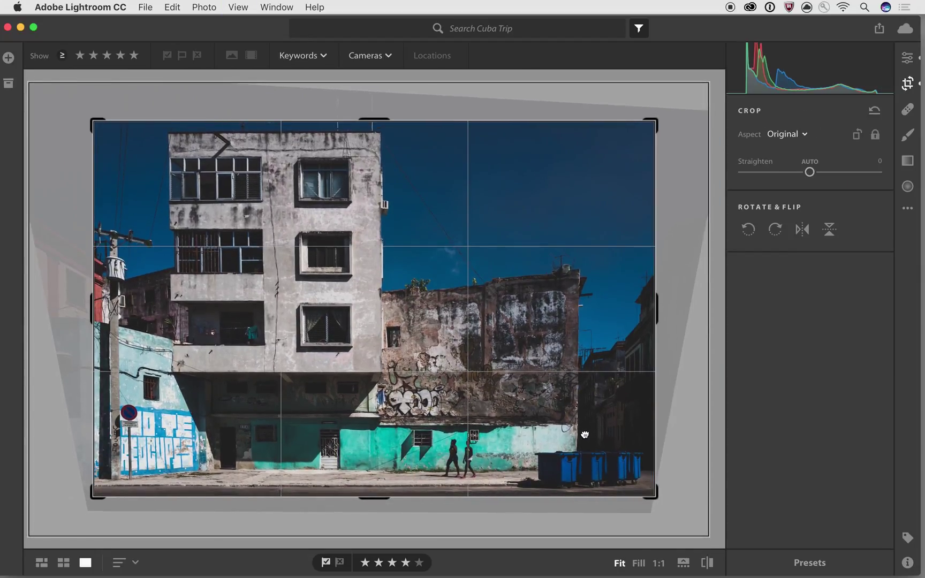
key("e")
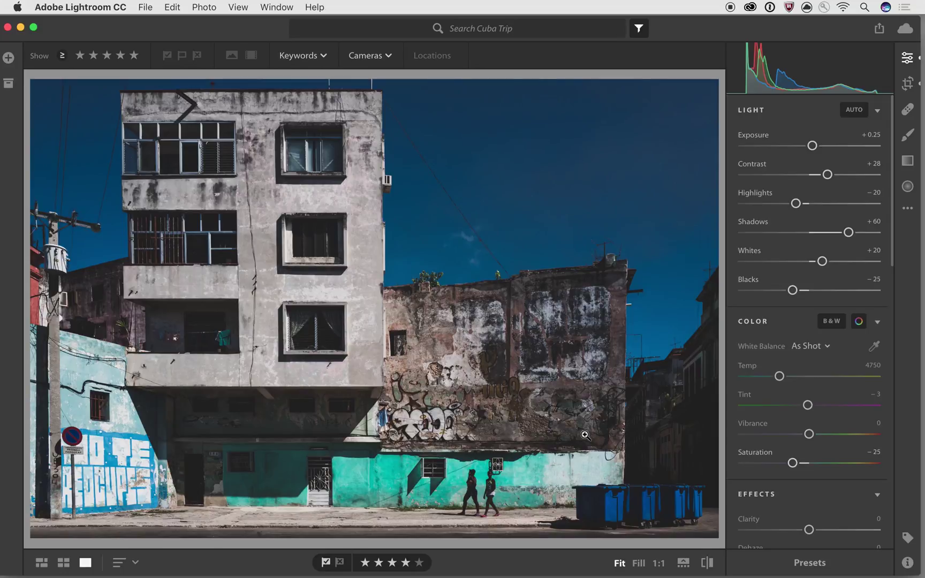
Compare the finished edit with the unedited original
scroll(824, 415, "down", 15)
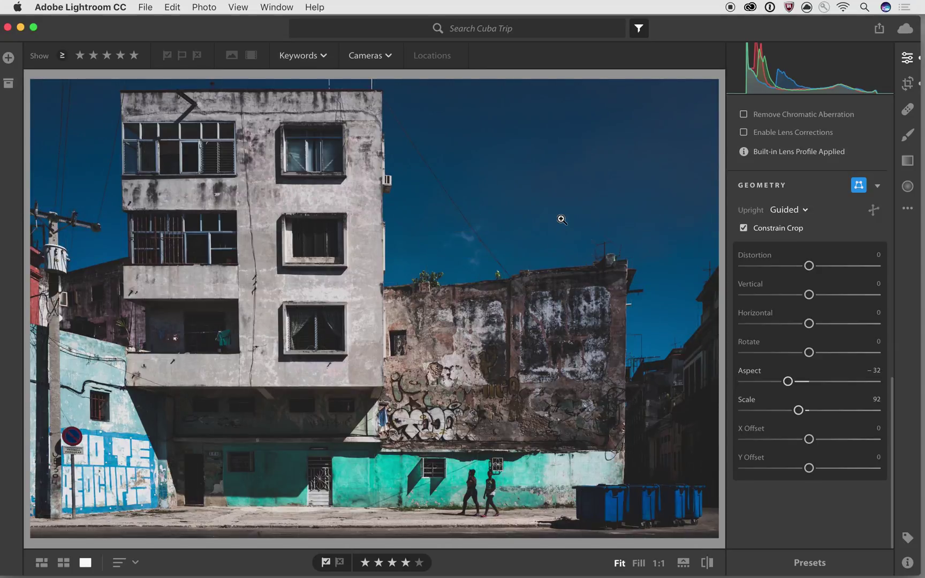
key("backslash")
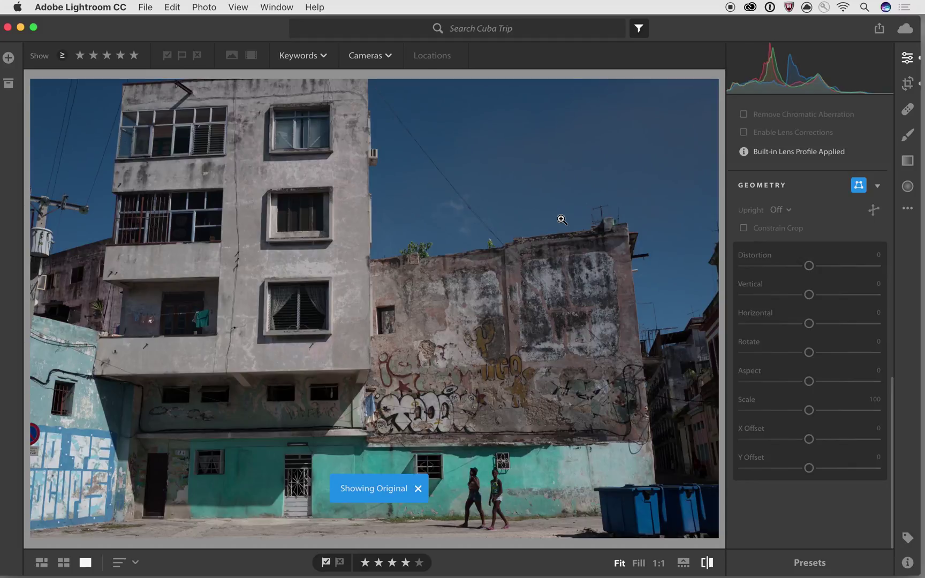
key("backslash")
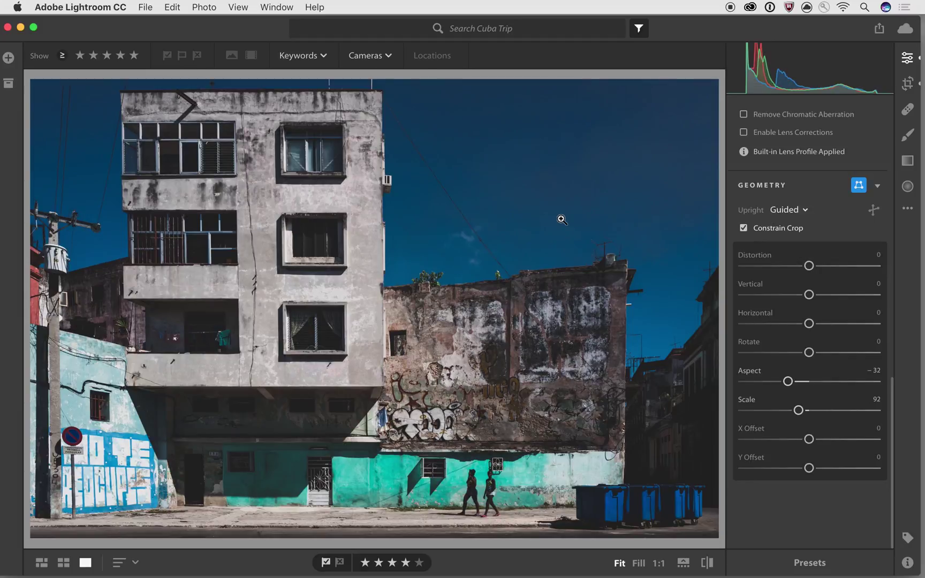